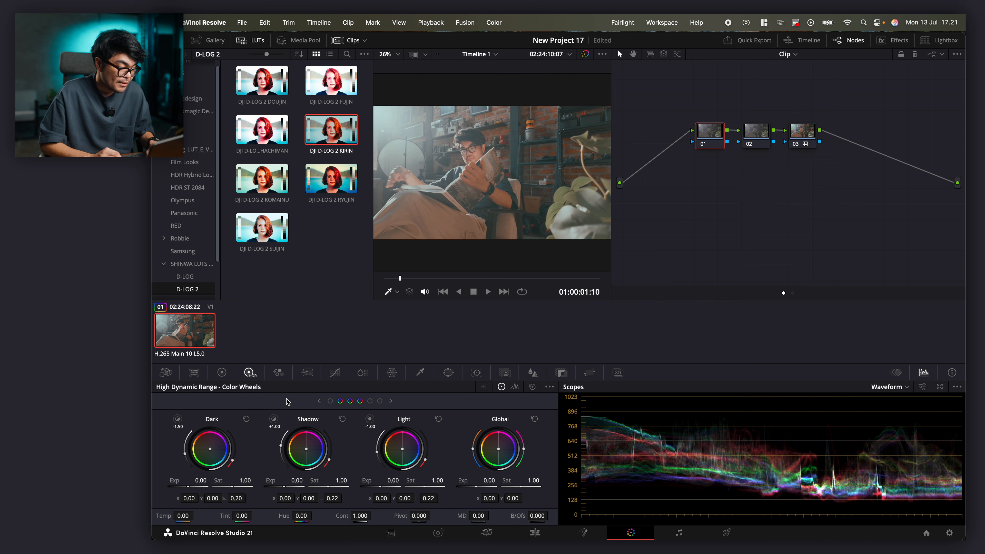
# - Lower node 01's global HDR exposure to -0.47 and set node 02's gamma to Linear
pyautogui.moveTo(476, 486); pyautogui.dragTo(457, 486)
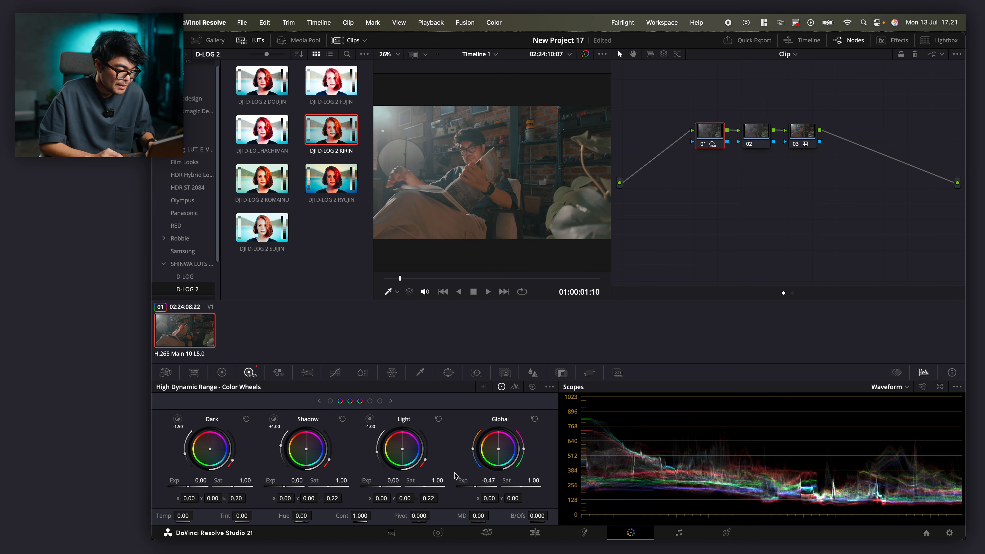
pyautogui.click(754, 130)
pyautogui.rightClick(753, 131)
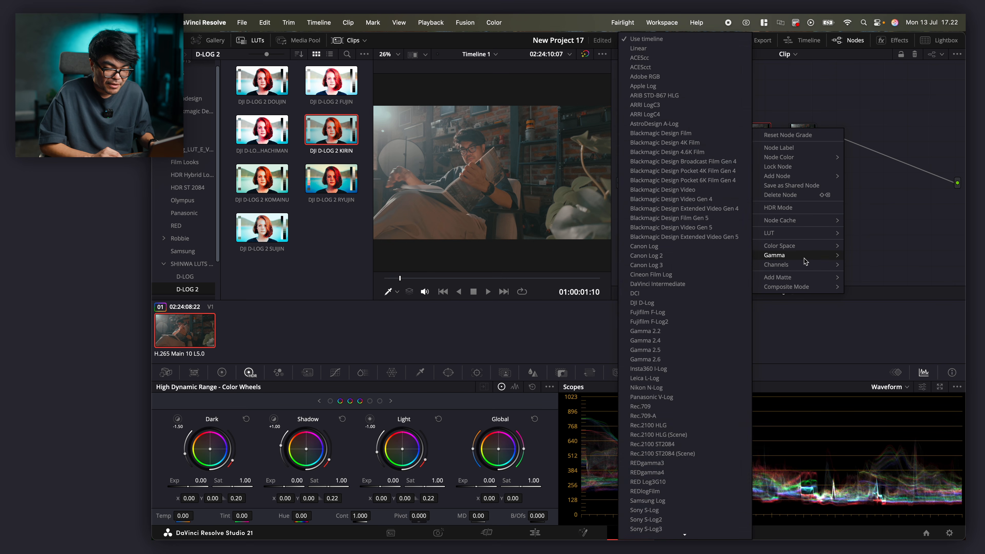
pyautogui.click(648, 50)
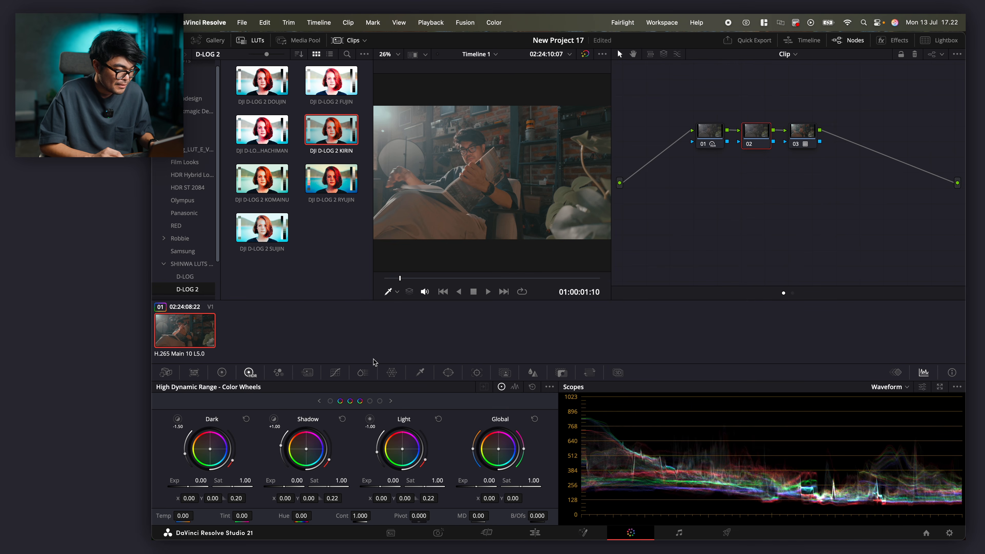
# - Set node 02's primaries pivot to 0.339 and raise its contrast
pyautogui.click(226, 374)
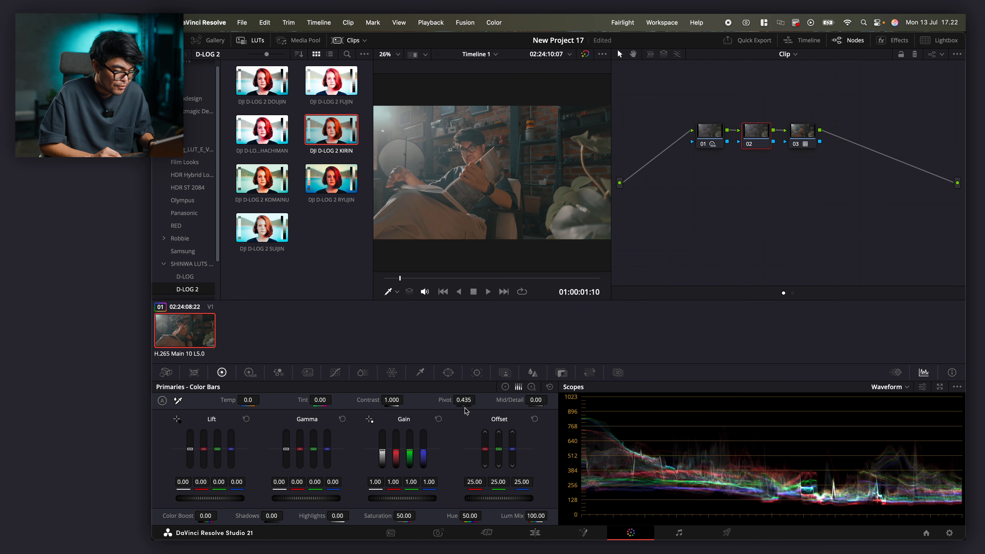
pyautogui.write('0')
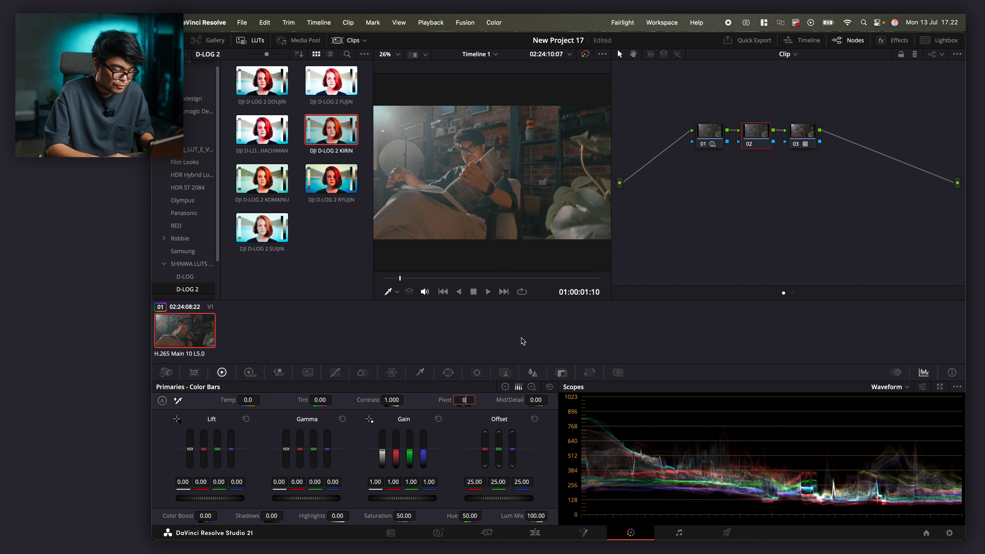
pyautogui.write('.339')
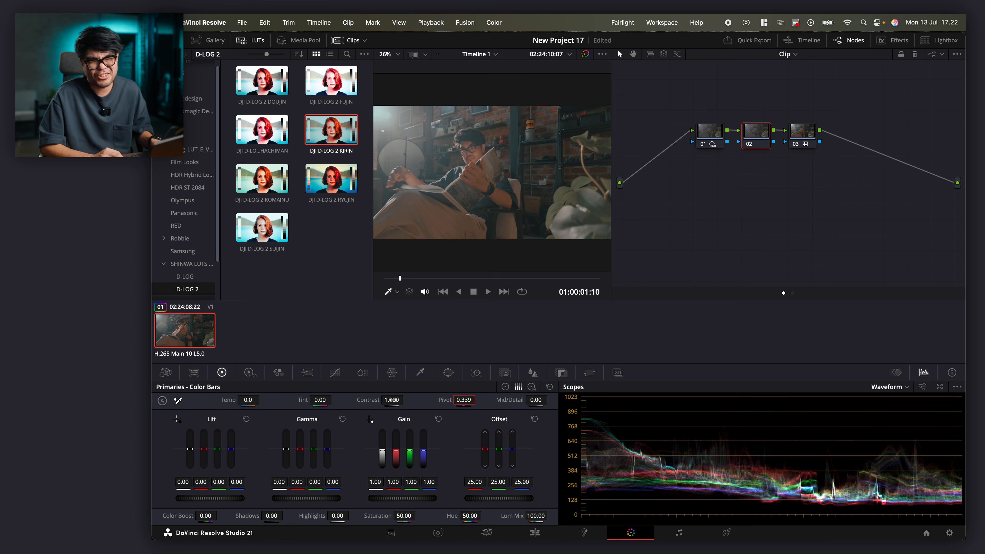
pyautogui.moveTo(392, 400); pyautogui.dragTo(406, 399)
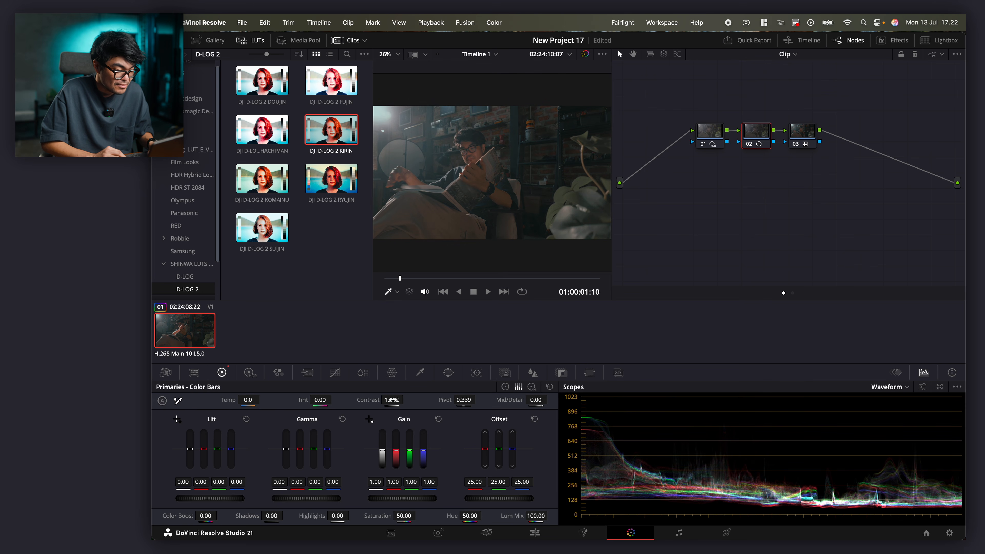
# - Readjust the global HDR exposure on node 01
pyautogui.click(250, 373)
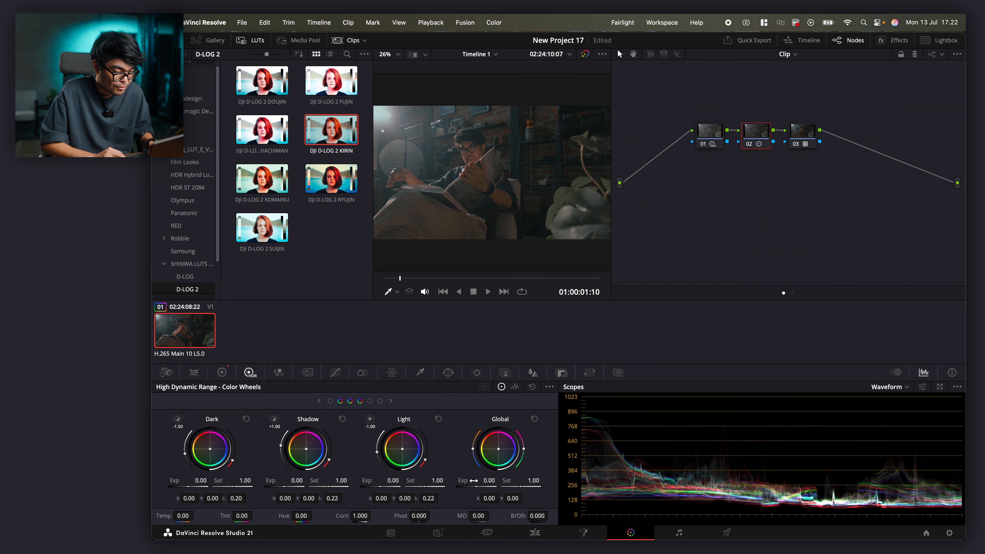
pyautogui.click(711, 135)
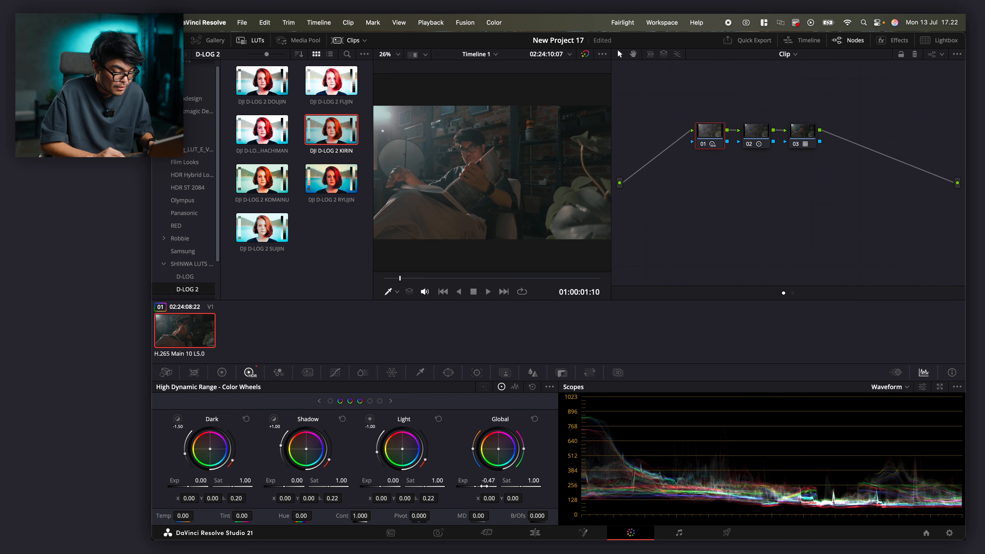
pyautogui.moveTo(476, 483); pyautogui.dragTo(483, 483)
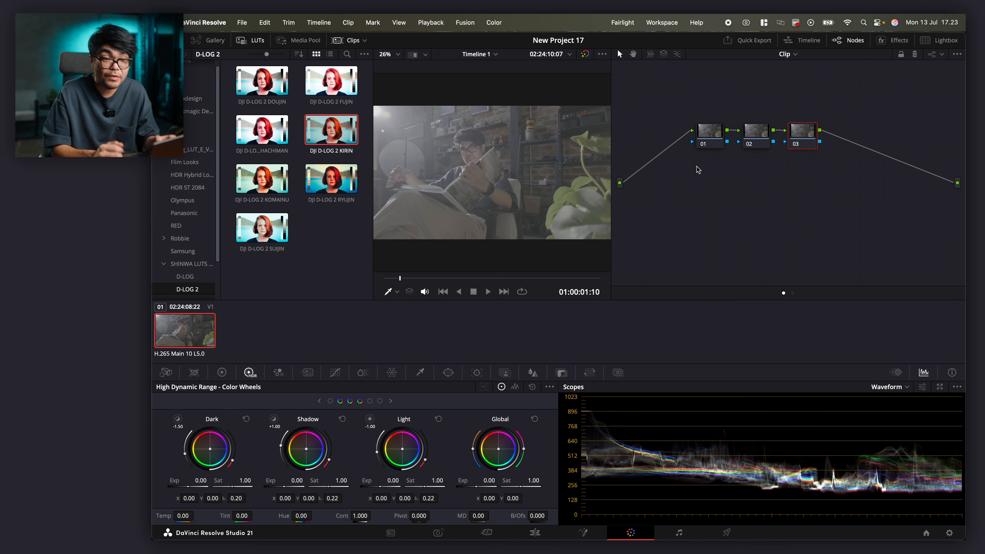
# - Apply the dlog2_rec709 LUT from the DJI collection to node 03
pyautogui.click(200, 133)
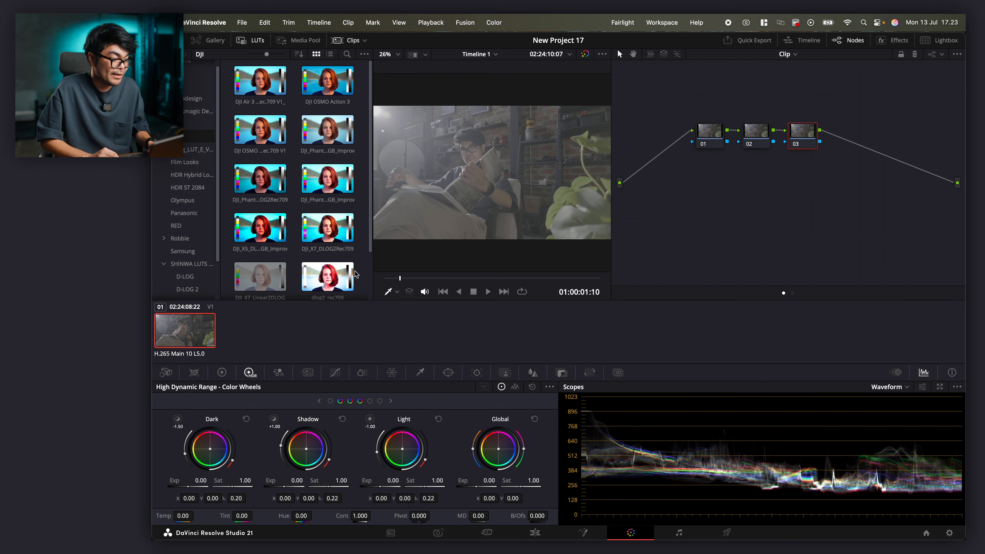
pyautogui.doubleClick(333, 281)
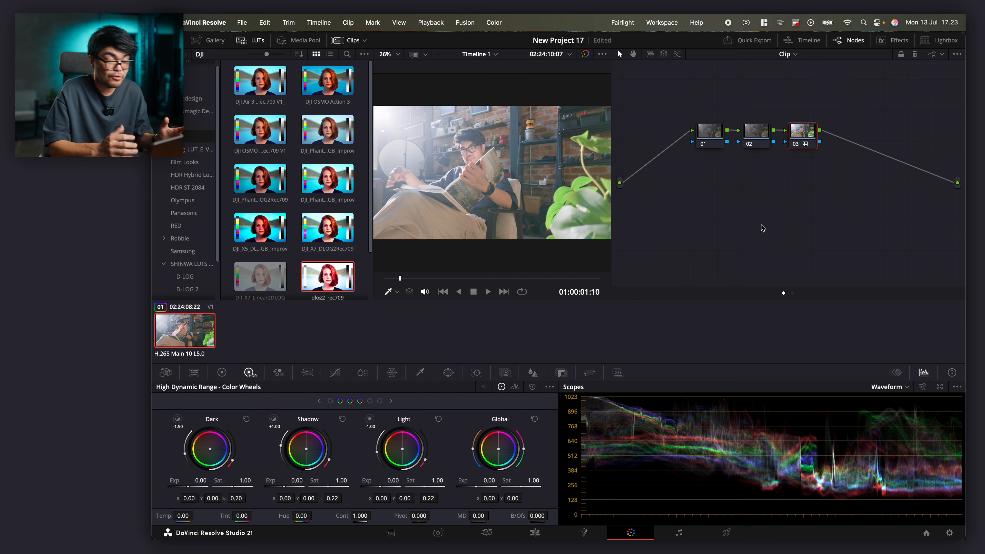
# - Lower node 01's global HDR exposure to -0.75 and move the playhead to 01:00:03:21
pyautogui.click(702, 140)
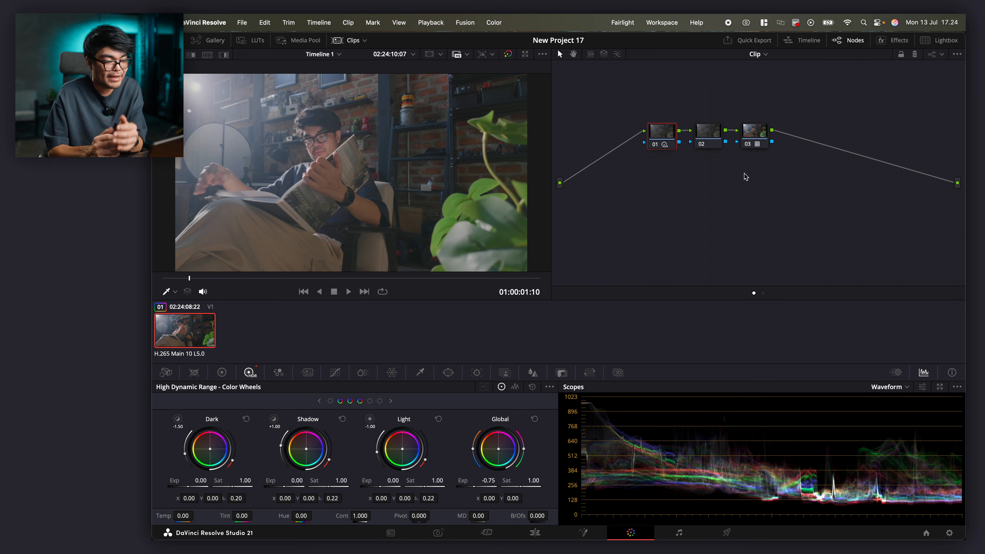
pyautogui.click(224, 278)
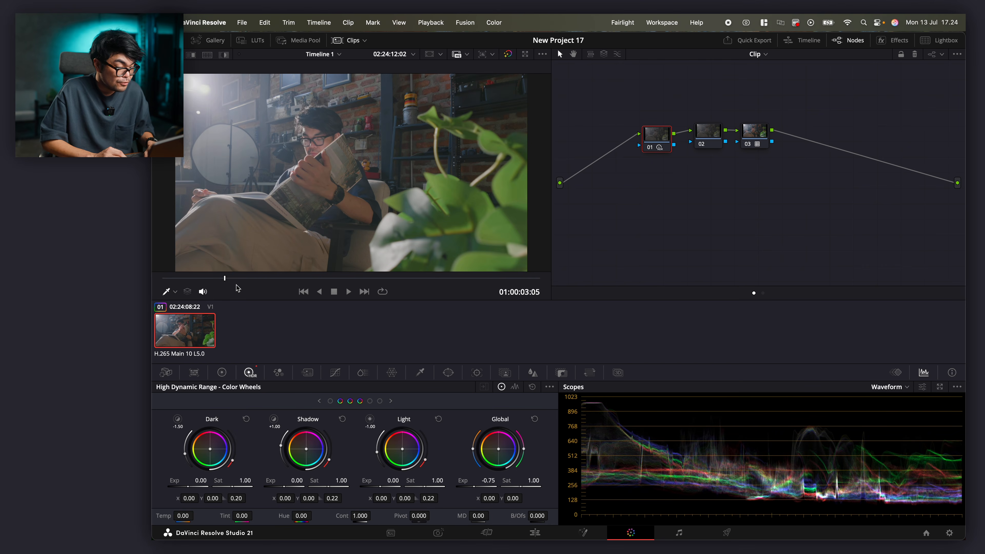
pyautogui.moveTo(225, 278)
pyautogui.mouseDown()
pyautogui.moveTo(341, 279)
pyautogui.moveTo(237, 279)
pyautogui.mouseUp()
# - Set the gamma of node 02 to Linear, with the primaries controls showing
pyautogui.click(714, 133)
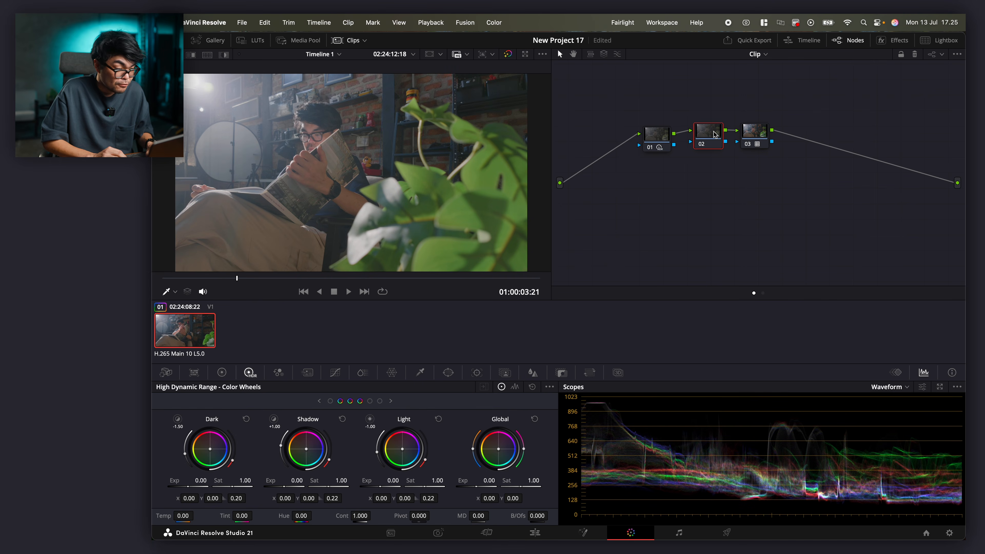
pyautogui.click(223, 373)
pyautogui.rightClick(713, 132)
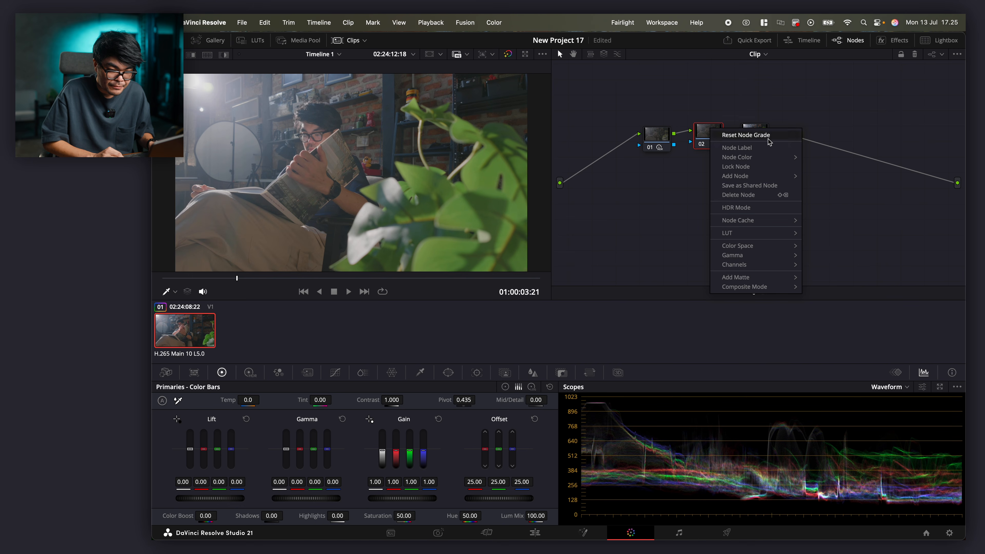
pyautogui.moveTo(782, 157)
pyautogui.moveTo(771, 263)
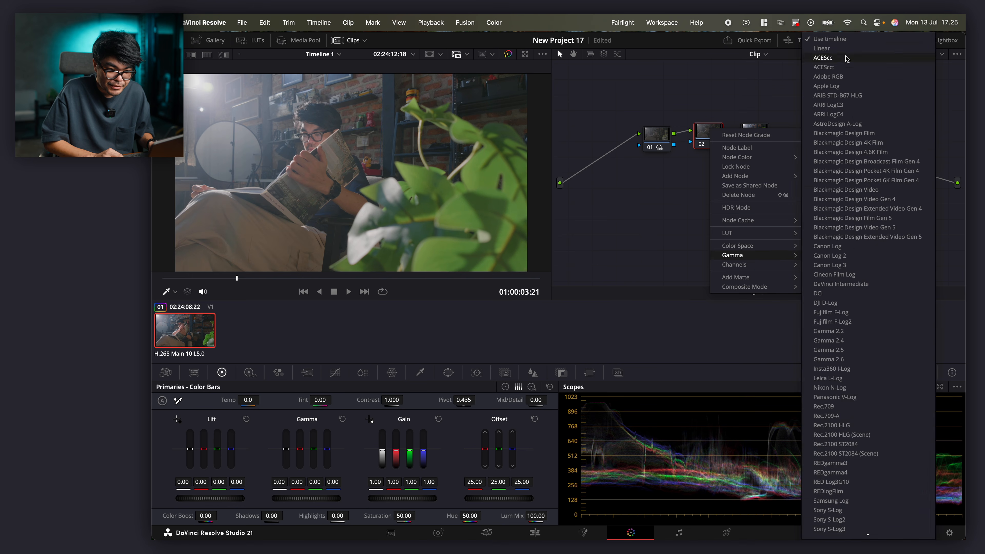
pyautogui.click(846, 50)
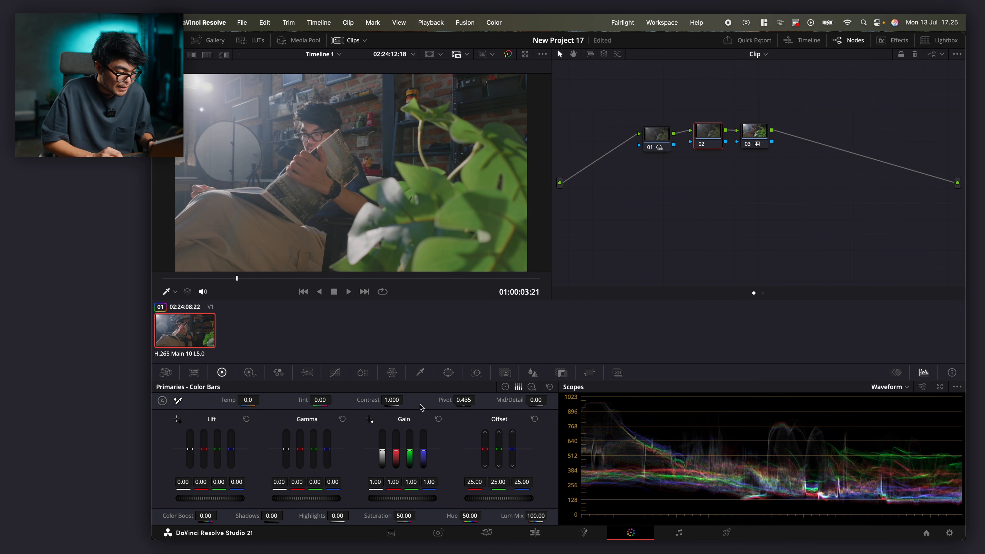
# - Set node 02's primaries pivot to 0.339 and its contrast to 1.156
pyautogui.write('0')
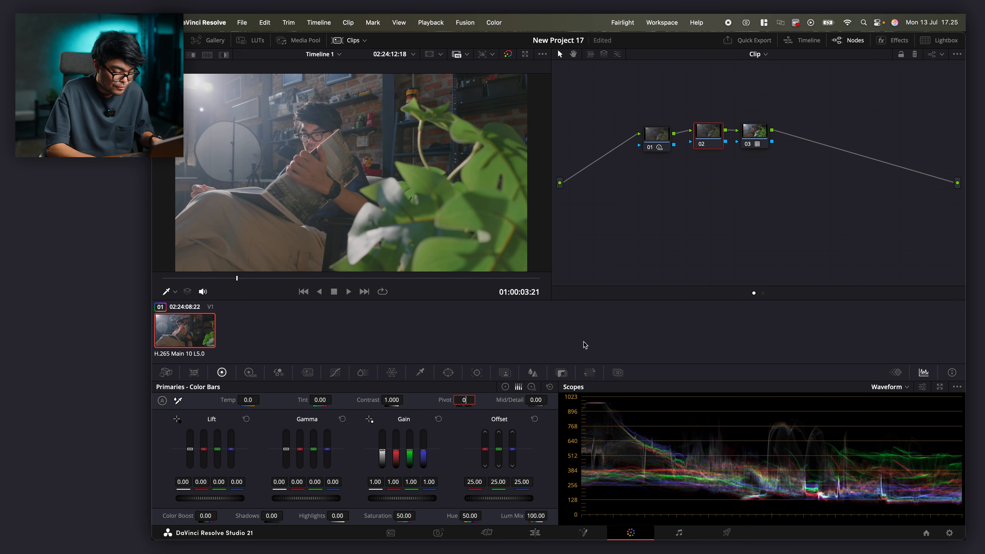
pyautogui.write('.339')
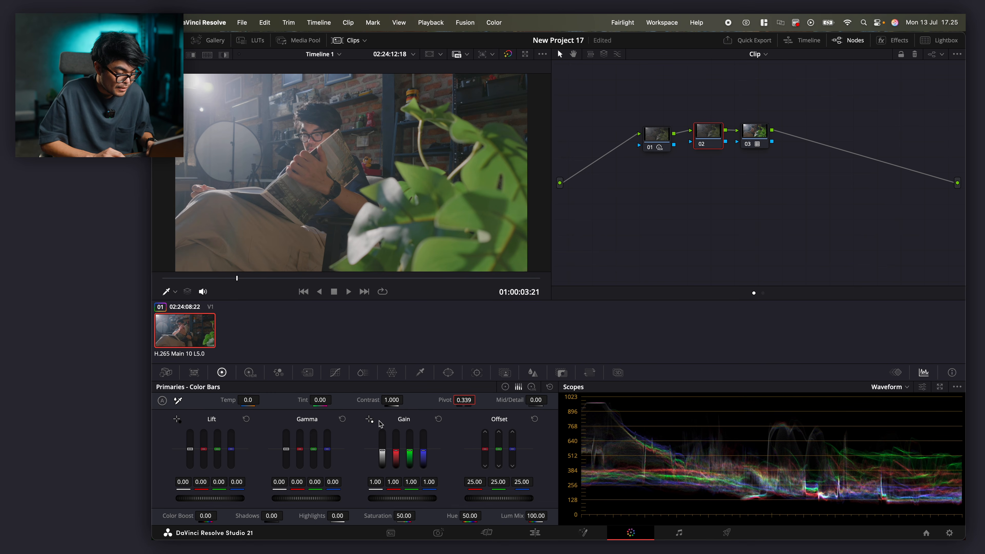
pyautogui.moveTo(392, 400); pyautogui.dragTo(406, 399)
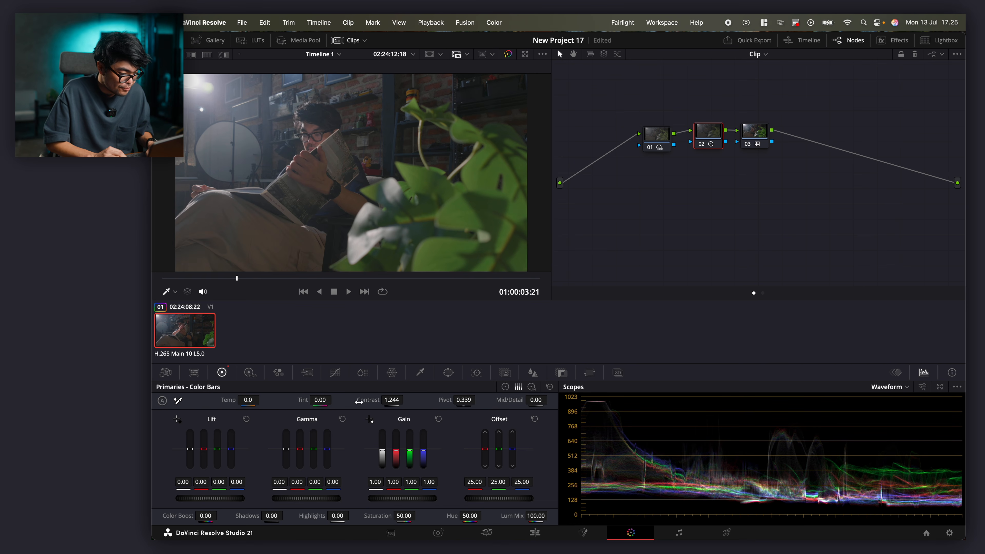
pyautogui.moveTo(391, 400)
pyautogui.mouseDown()
pyautogui.moveTo(370, 399)
pyautogui.moveTo(405, 400)
pyautogui.mouseUp()
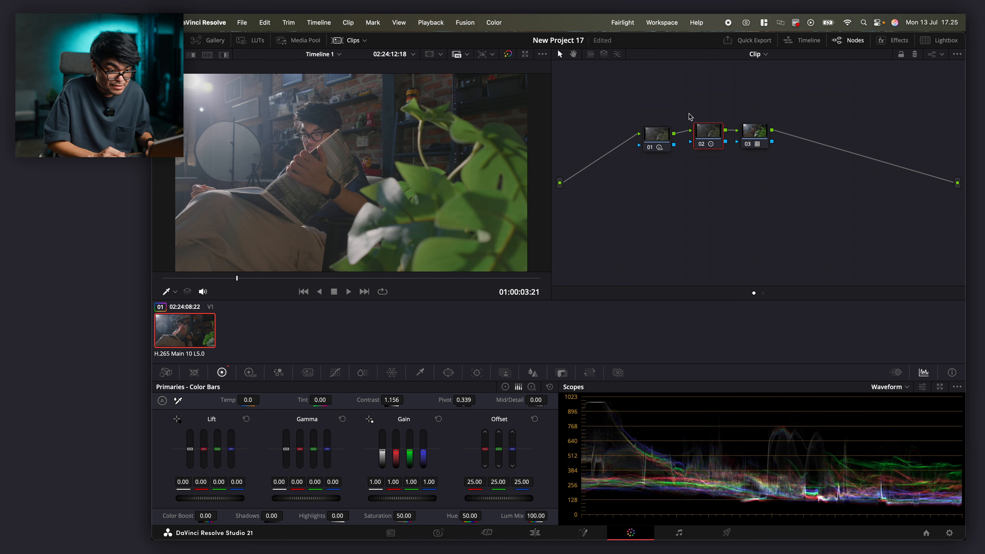
# - Make room beside node 01, insert a serial node after it and space the two nodes out
pyautogui.moveTo(657, 134); pyautogui.dragTo(621, 135)
pyautogui.hotkey('alt', 's')
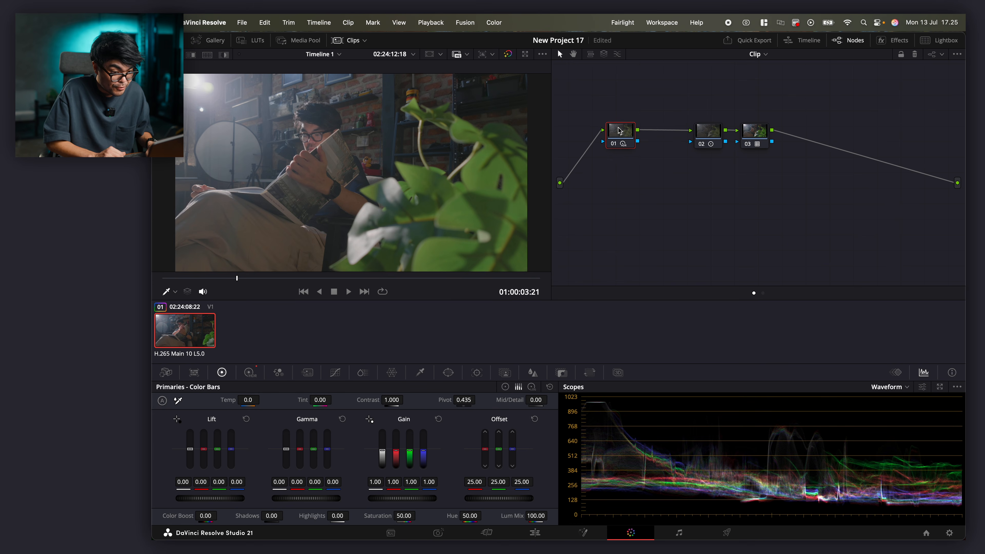
pyautogui.moveTo(616, 130); pyautogui.dragTo(600, 130)
pyautogui.moveTo(664, 130); pyautogui.dragTo(653, 129)
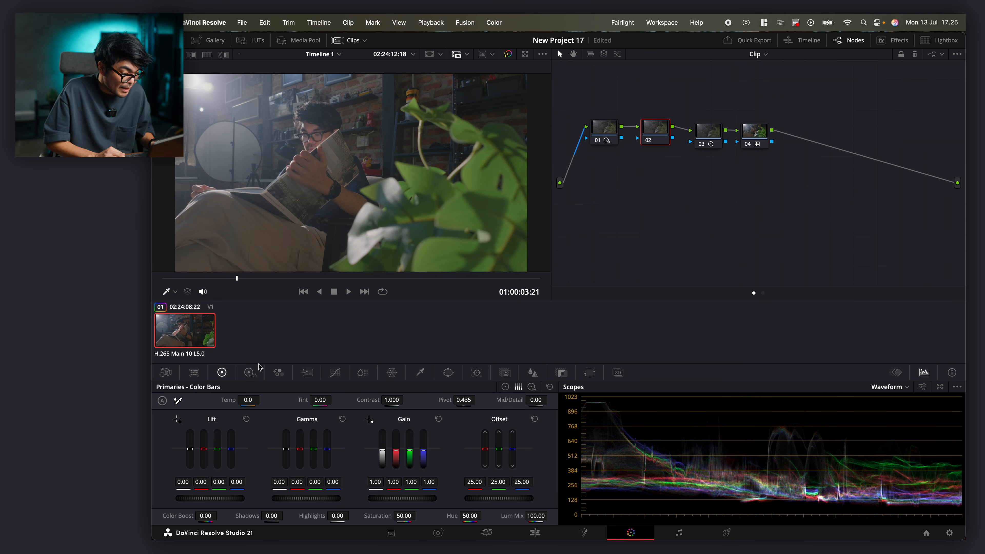
# - Shift the custom curve's black point slightly inward on new node 02 and add a control point in the lower tones
pyautogui.click(335, 372)
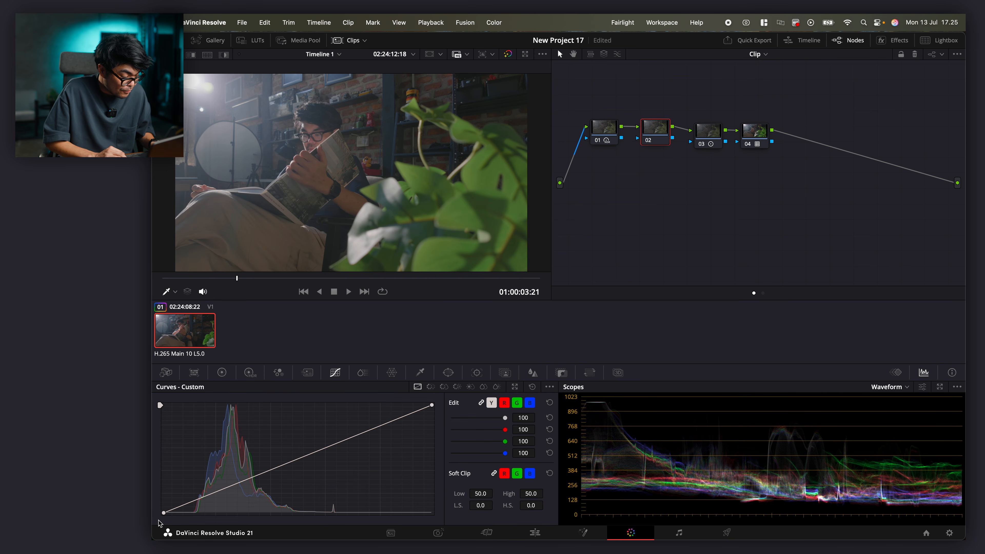
pyautogui.moveTo(164, 514)
pyautogui.mouseDown()
pyautogui.moveTo(182, 519)
pyautogui.moveTo(170, 522)
pyautogui.mouseUp()
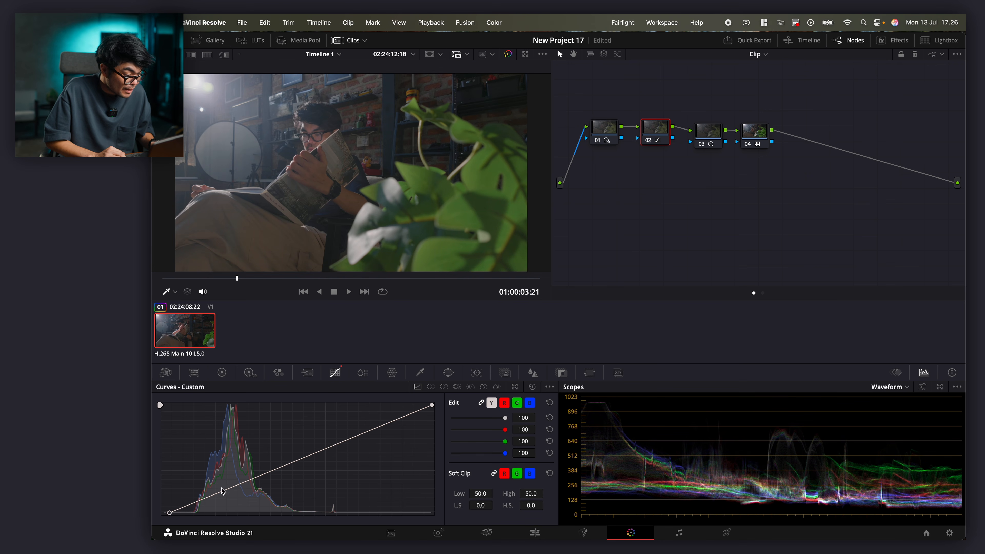
pyautogui.click(234, 486)
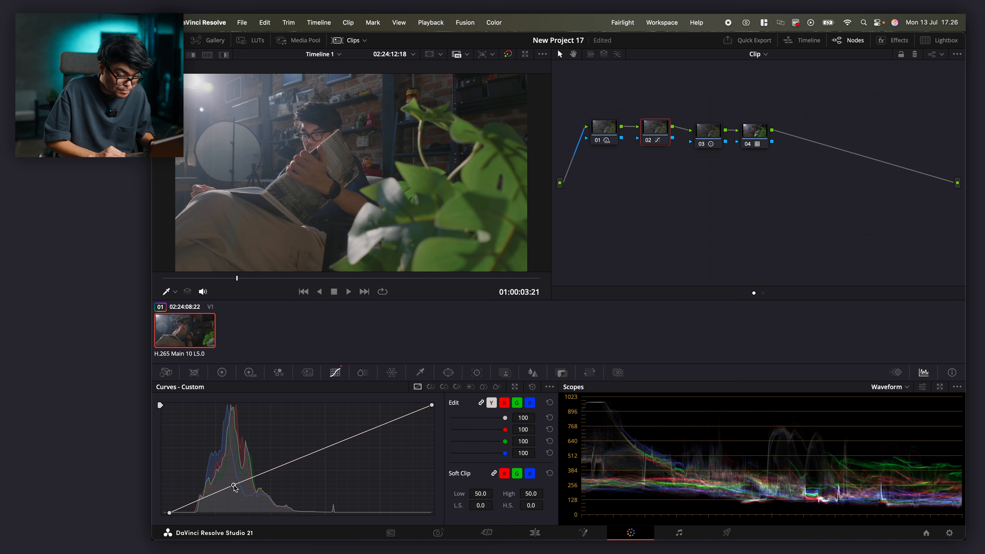
# - Add a serial node after LUT node 04, then stack two layer nodes beneath it
pyautogui.click(750, 129)
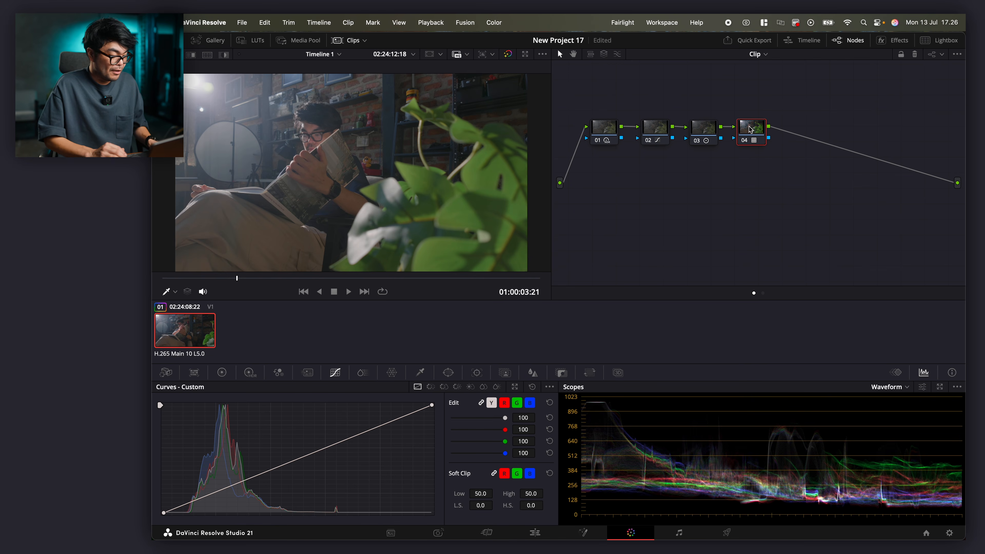
pyautogui.hotkey('alt', 'l')
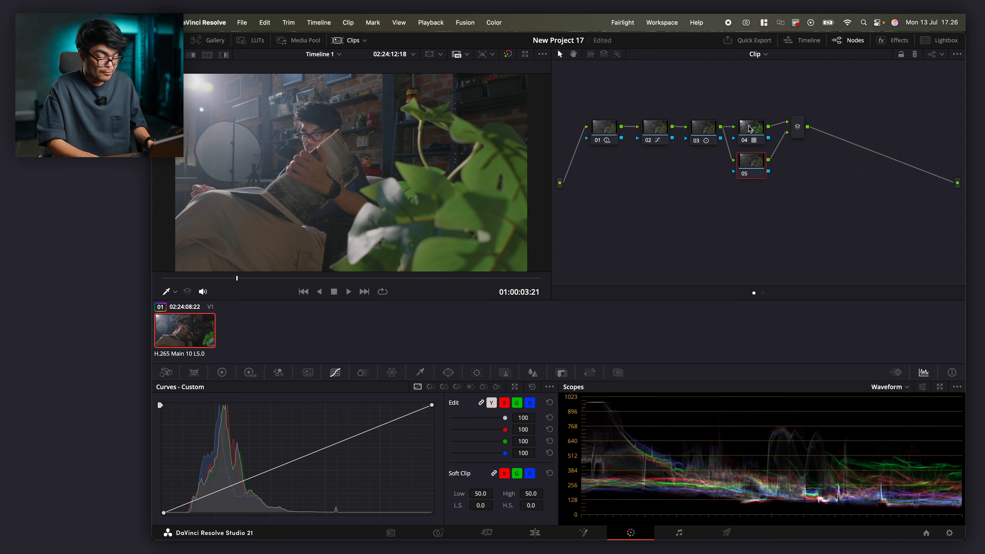
pyautogui.hotkey('ctrl', 'z')
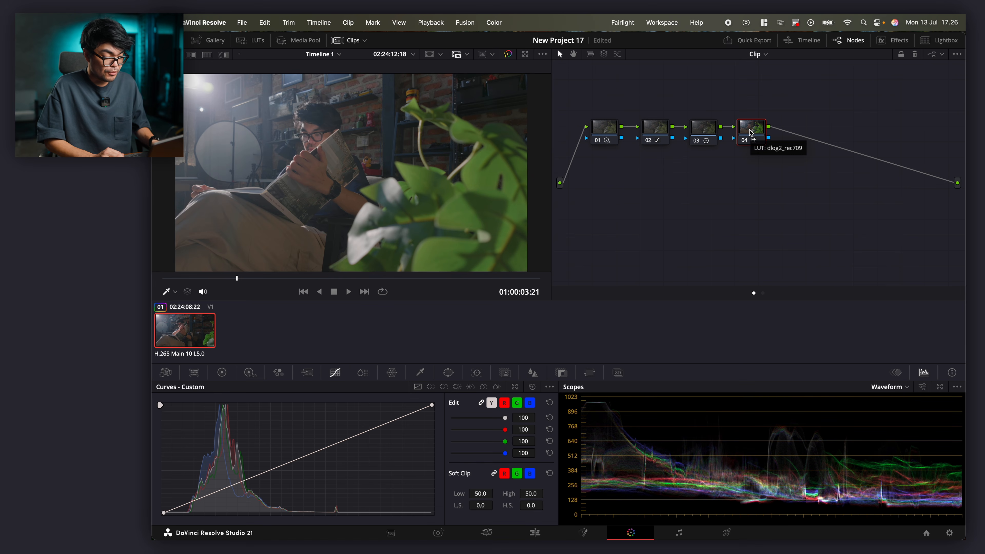
pyautogui.hotkey('alt', 's')
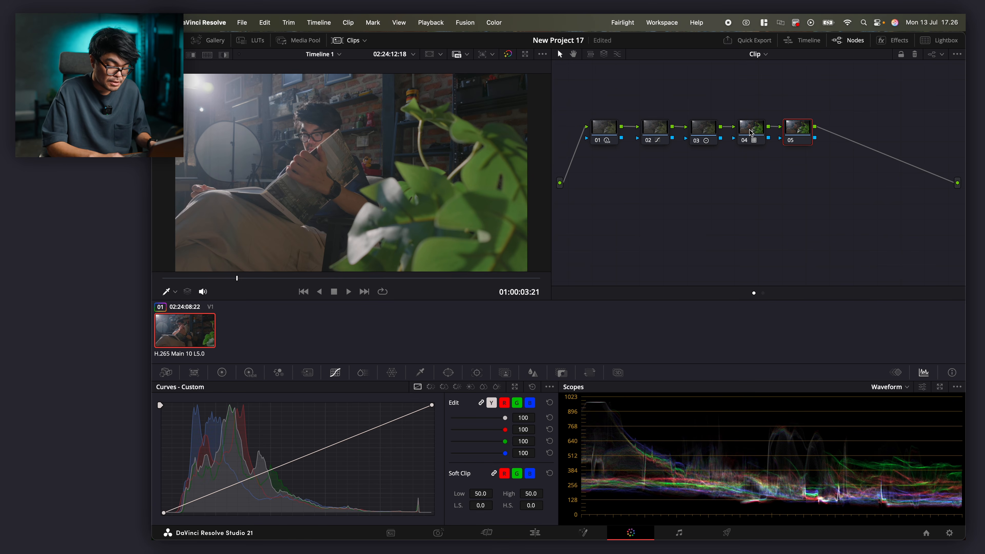
pyautogui.hotkey('alt', 'l')
pyautogui.hotkey('alt', 'l')
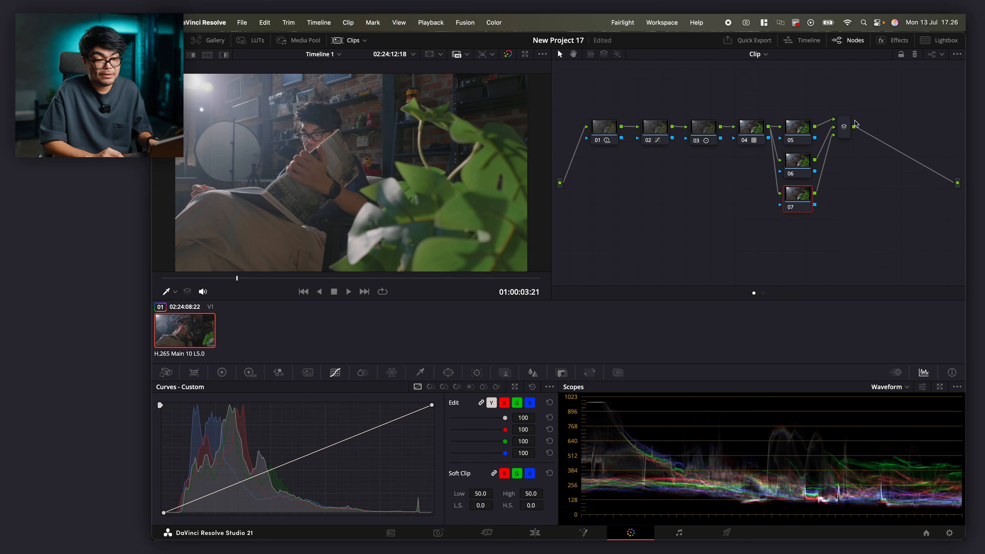
# - Centre the layer mixer beside its input nodes, add a serial node after it and show that node's primaries controls
pyautogui.moveTo(847, 128); pyautogui.dragTo(847, 167)
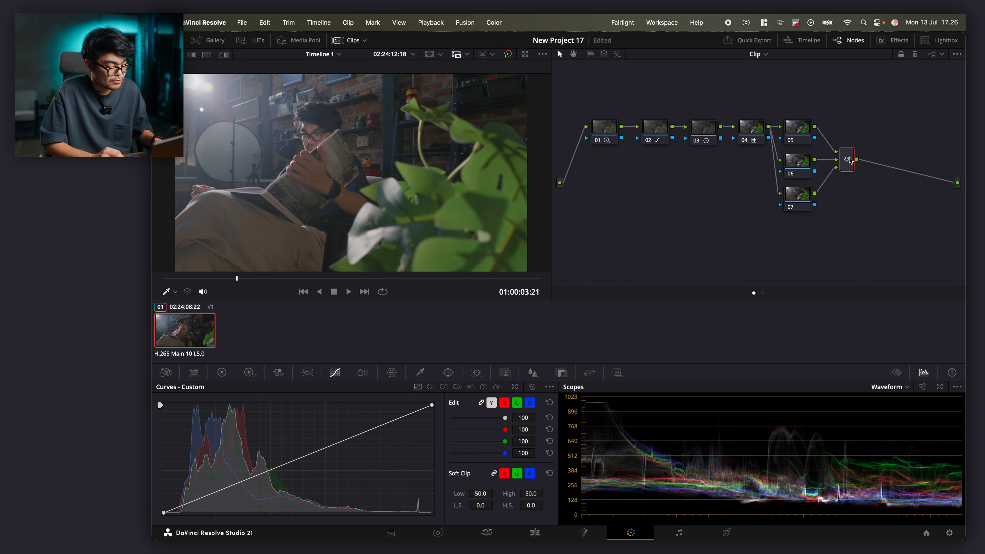
pyautogui.hotkey('alt', 's')
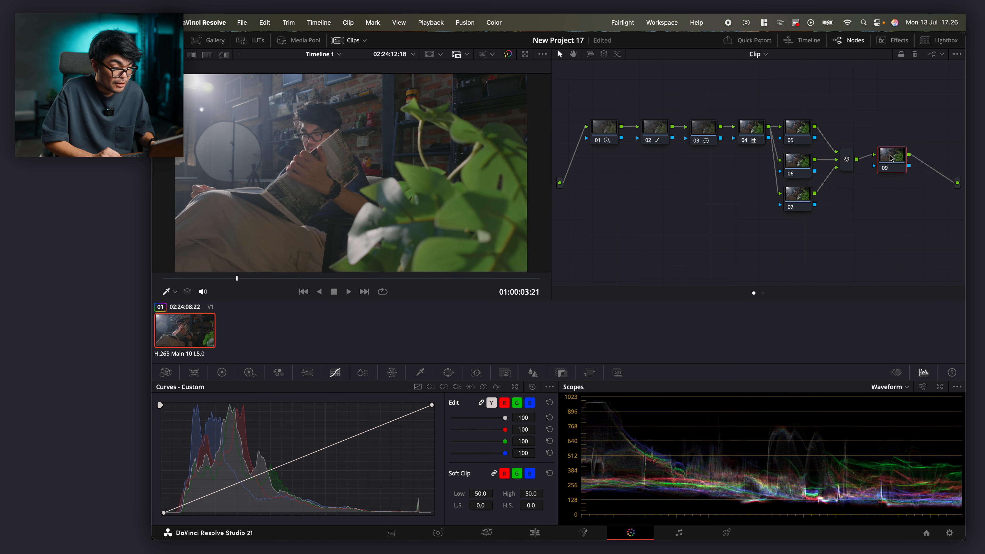
pyautogui.click(222, 372)
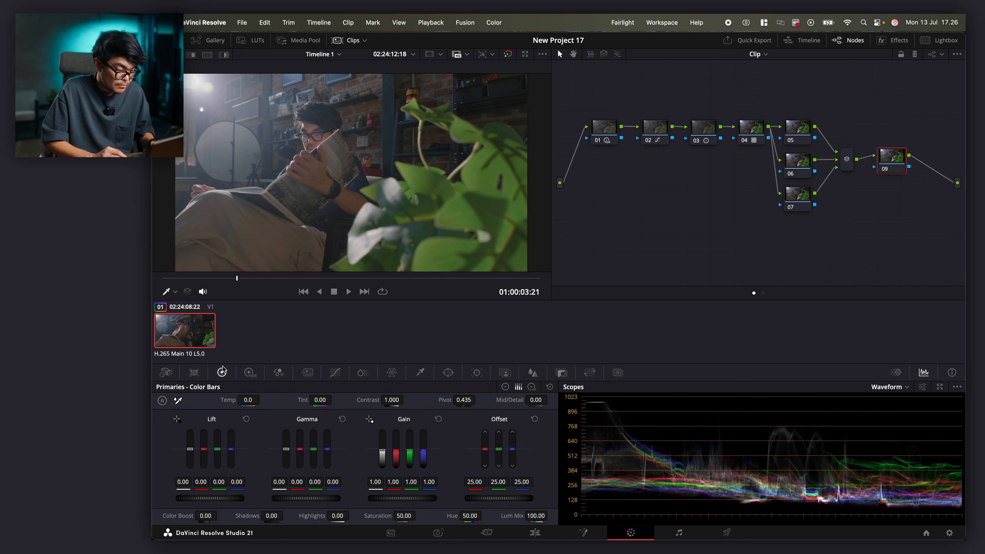
# - Balance node 09 with the colour wheels: lift red -0.02, blue 0.01; gamma red 0.01, blue -0.02; gain red 0.96, green 1.01, blue 0.99
pyautogui.click(504, 386)
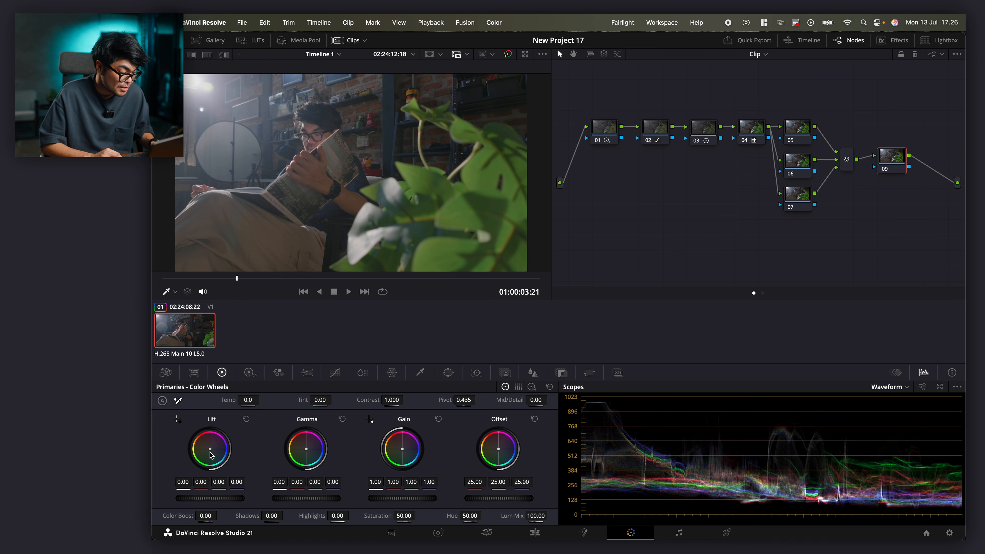
pyautogui.moveTo(210, 449); pyautogui.dragTo(211, 449)
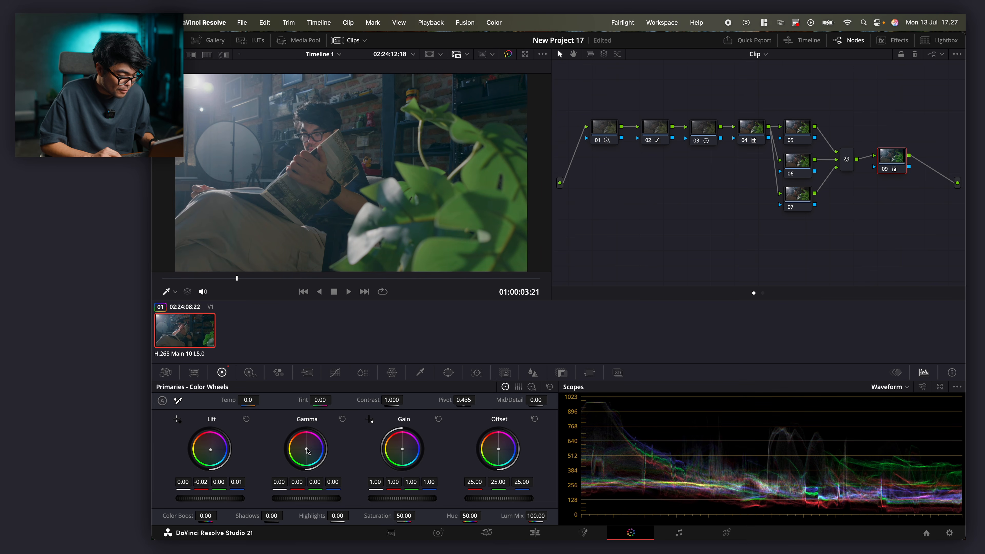
pyautogui.moveTo(305, 449); pyautogui.dragTo(305, 448)
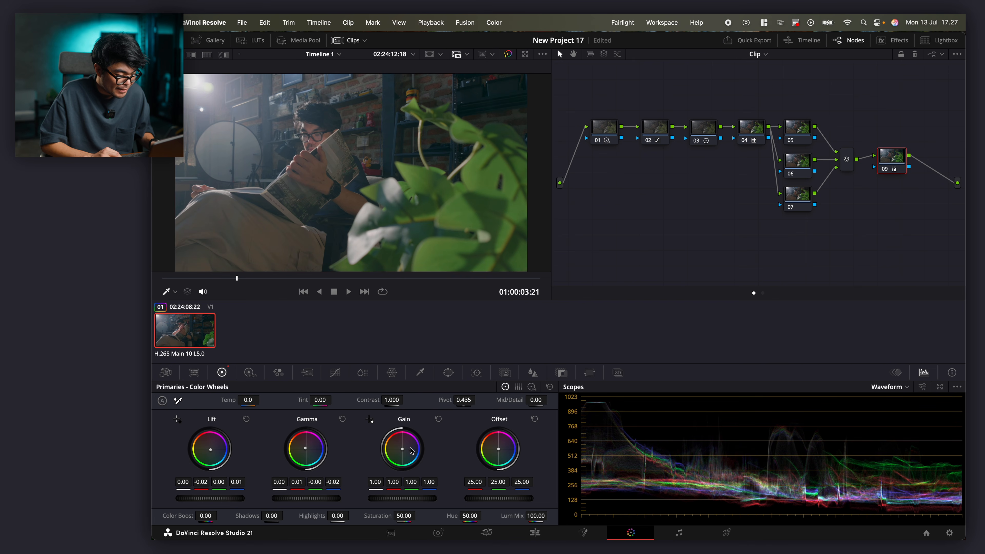
pyautogui.moveTo(403, 452); pyautogui.dragTo(400, 455)
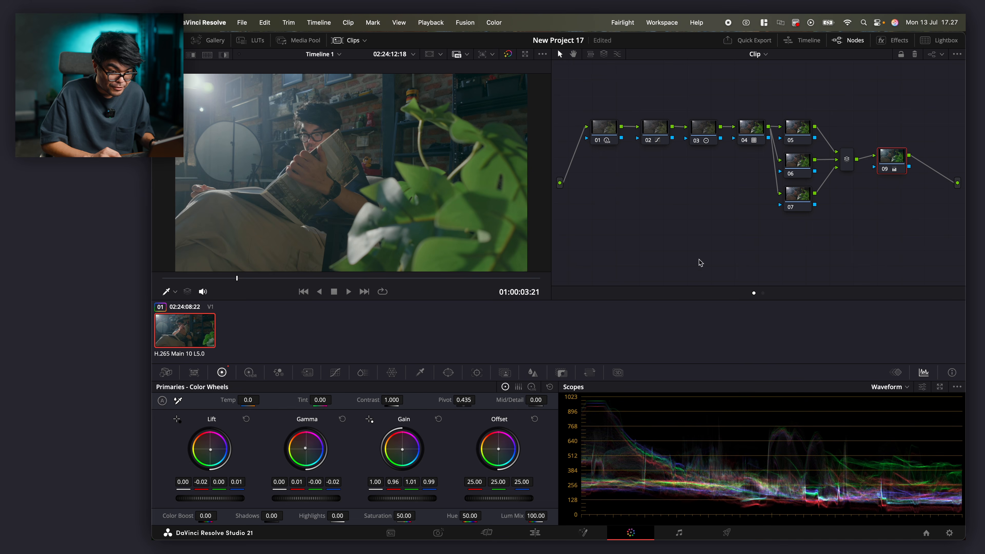
# - Add contrast to node 02's custom curve by lowering the lower control point slightly and raising a new point in the upper tones
pyautogui.click(654, 128)
pyautogui.click(335, 372)
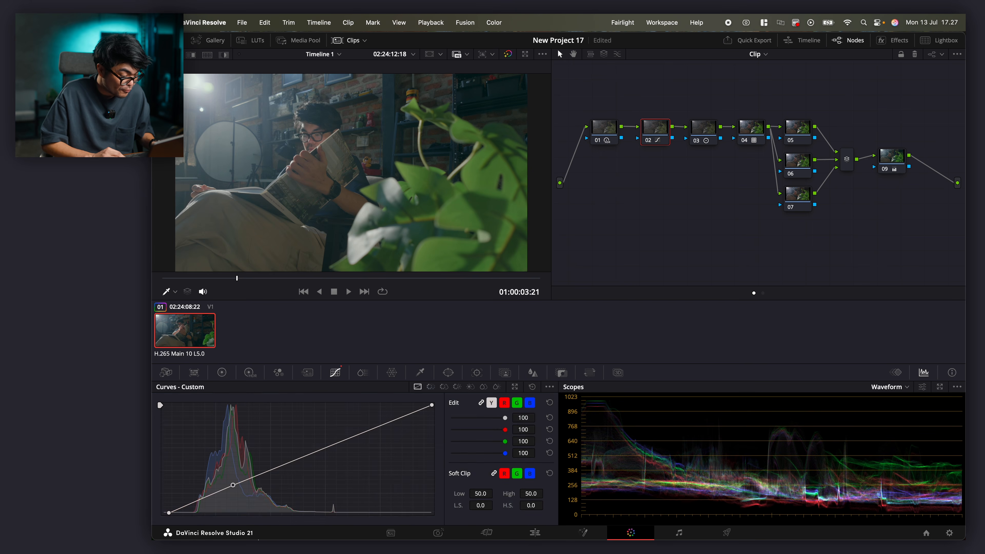
pyautogui.moveTo(233, 485); pyautogui.dragTo(232, 487)
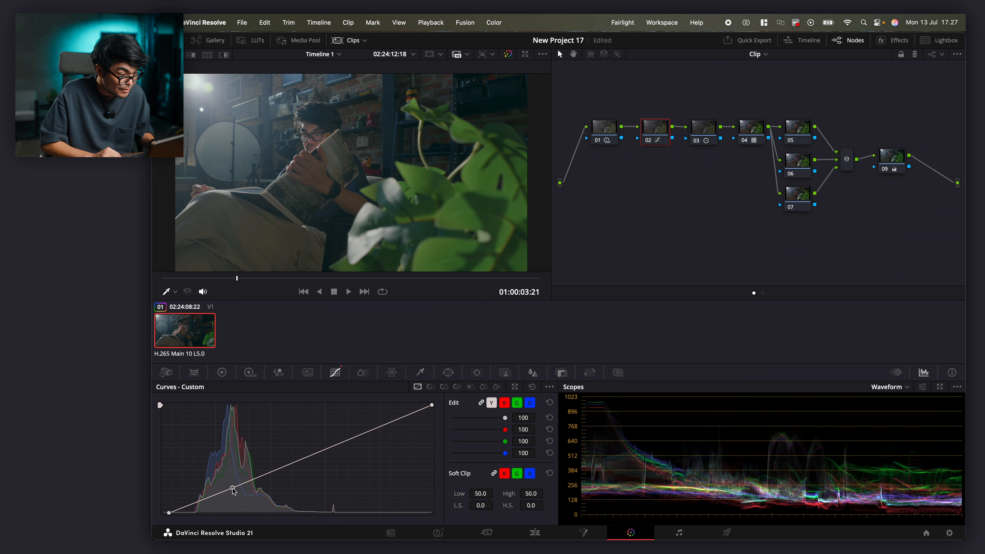
pyautogui.moveTo(332, 450); pyautogui.dragTo(329, 443)
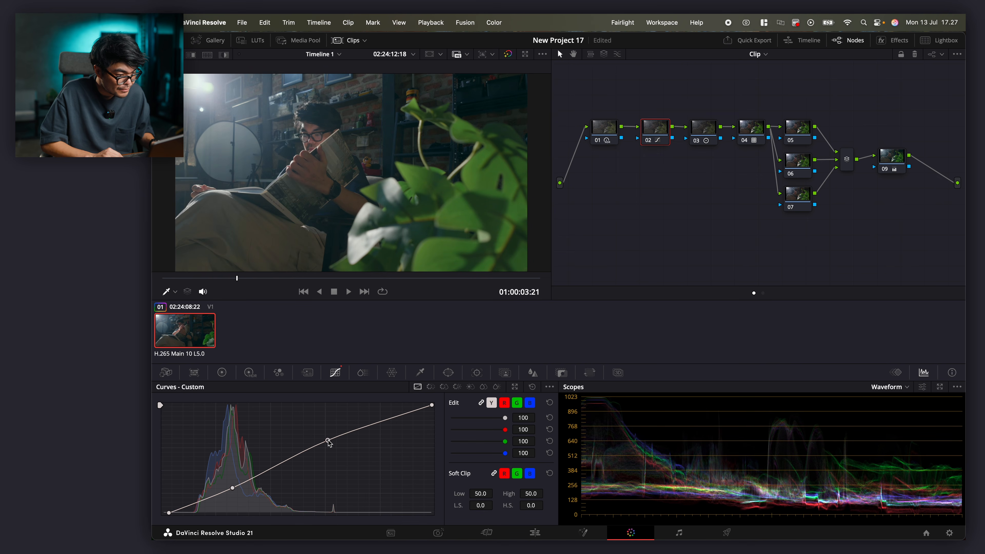
pyautogui.press('super+f')
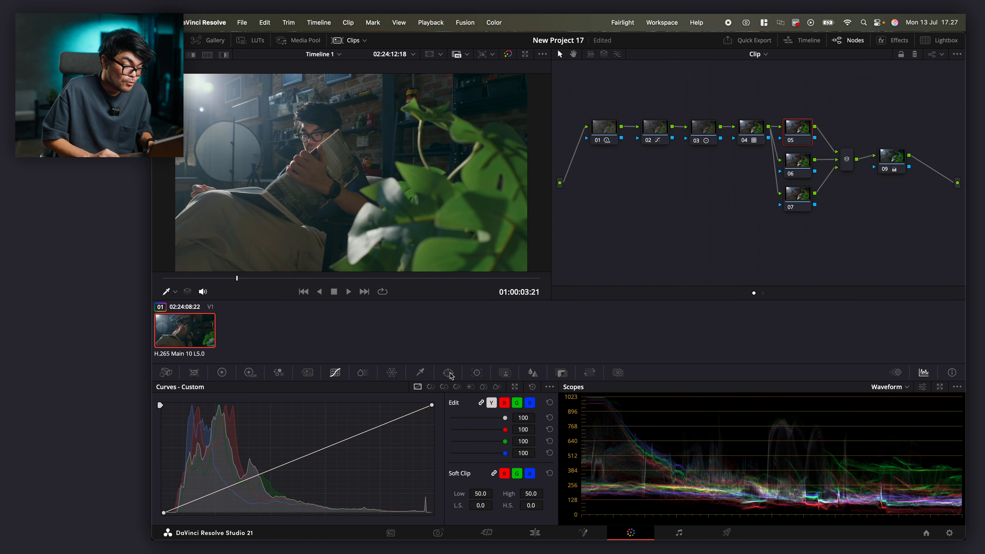
# - Add a gradient window on node 05 from the upper-left light source, rotated about -28° with softness about 11.7, and check its matte
pyautogui.click(449, 373)
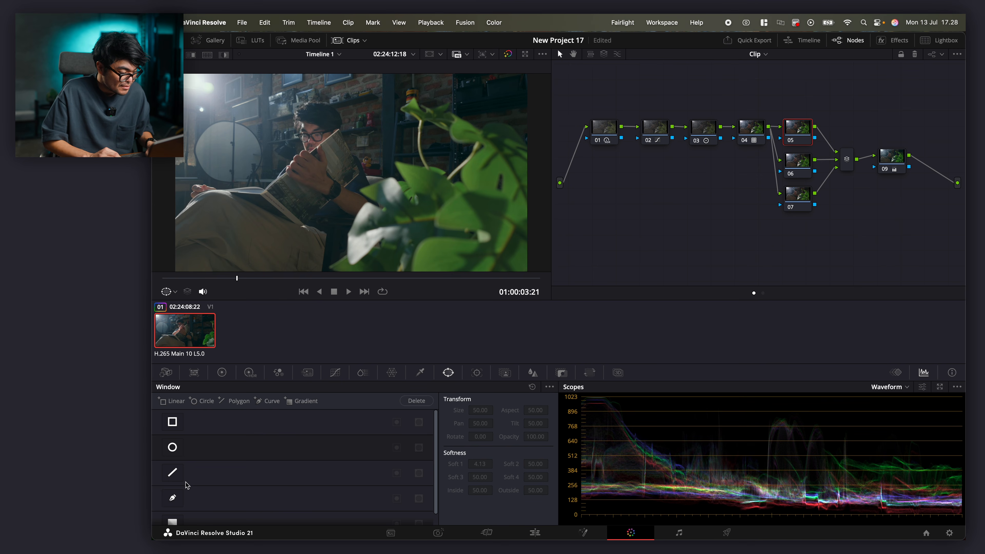
pyautogui.click(175, 521)
pyautogui.moveTo(352, 175); pyautogui.dragTo(324, 207)
pyautogui.hotkey('shift', 'h')
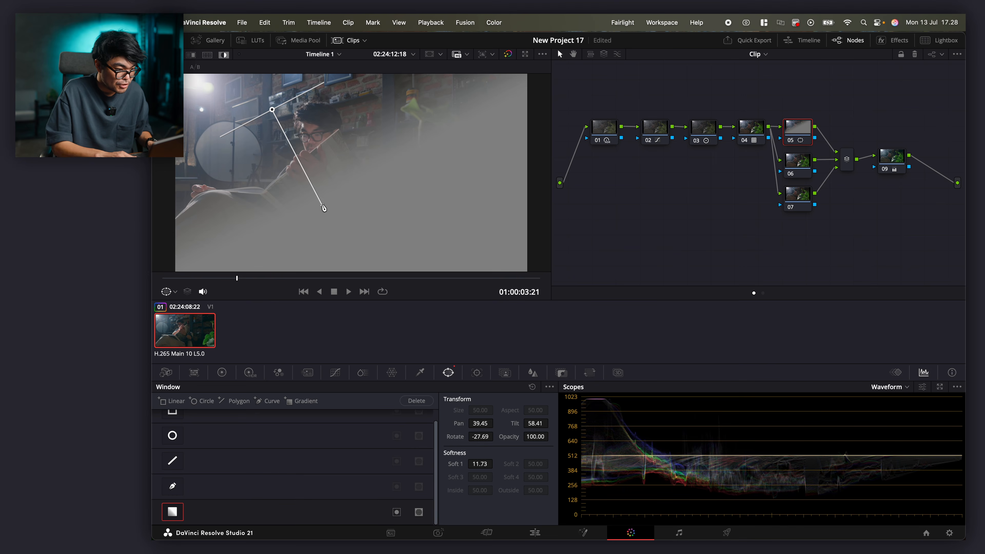
pyautogui.hotkey('shift', 'h')
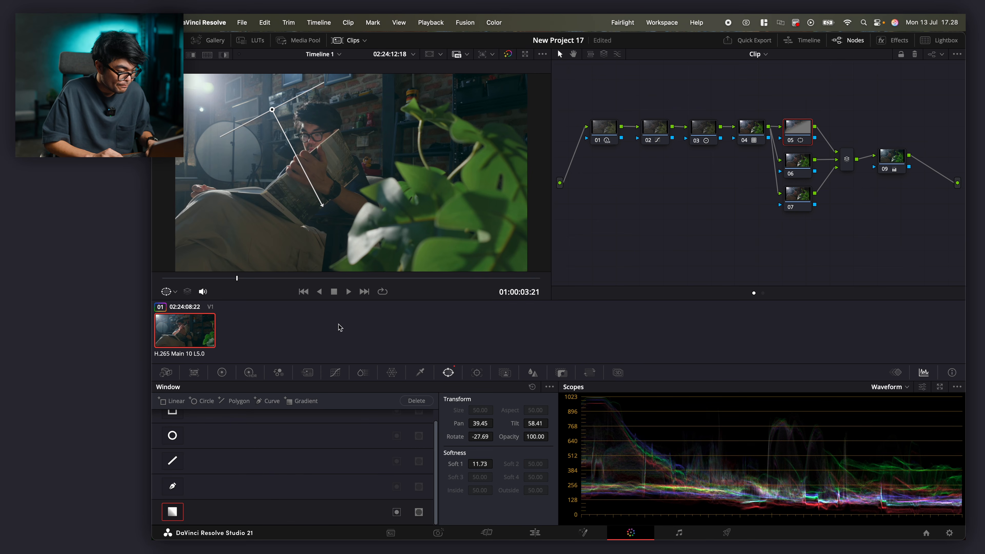
# - Raise the HDR global exposure of node 05 to 0.22
pyautogui.click(222, 373)
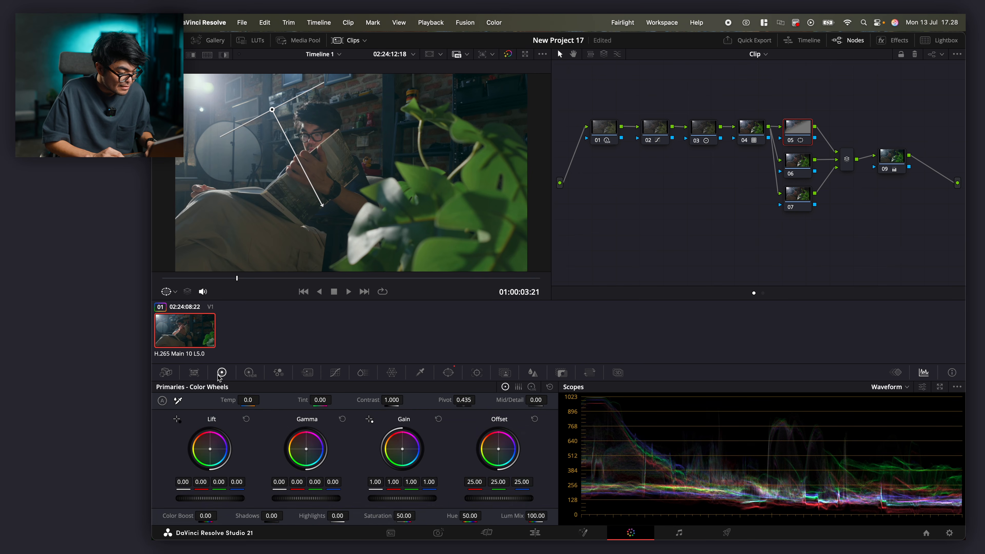
pyautogui.click(250, 373)
pyautogui.moveTo(489, 481); pyautogui.dragTo(496, 480)
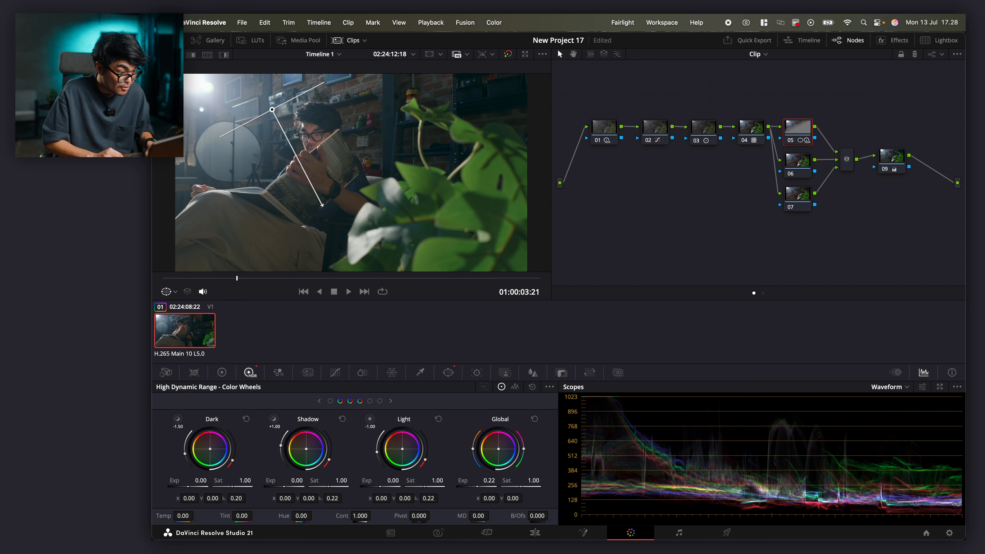
# - Warm node 05 to a temperature of 260 and apply a Mist blur with a radius of 0.51
pyautogui.click(222, 373)
pyautogui.moveTo(249, 399); pyautogui.dragTo(262, 399)
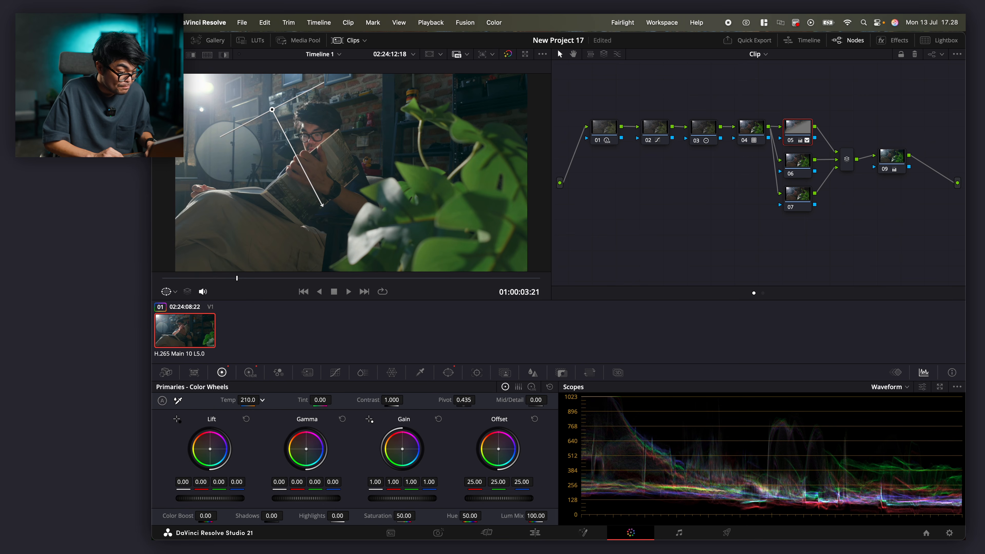
pyautogui.moveTo(262, 399); pyautogui.dragTo(265, 399)
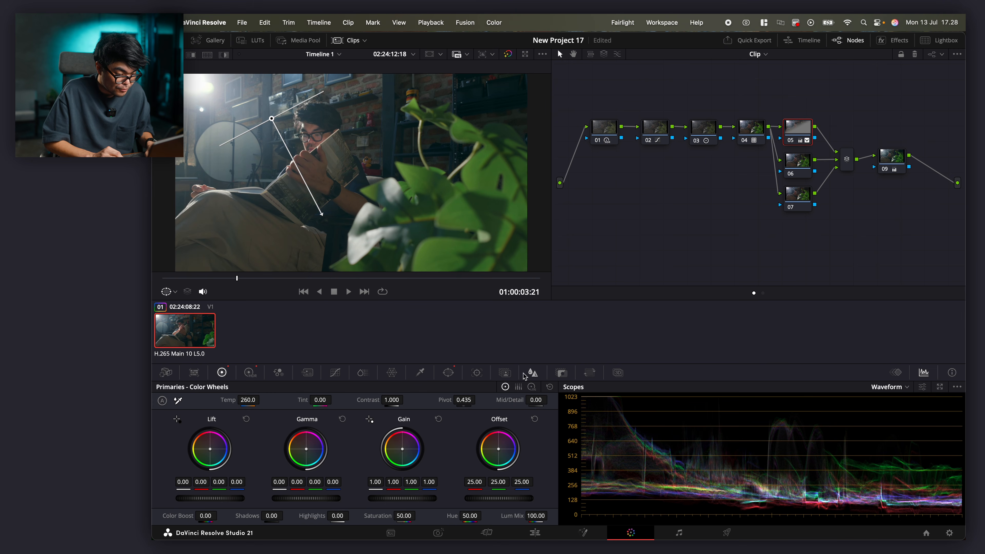
pyautogui.click(531, 373)
pyautogui.click(532, 387)
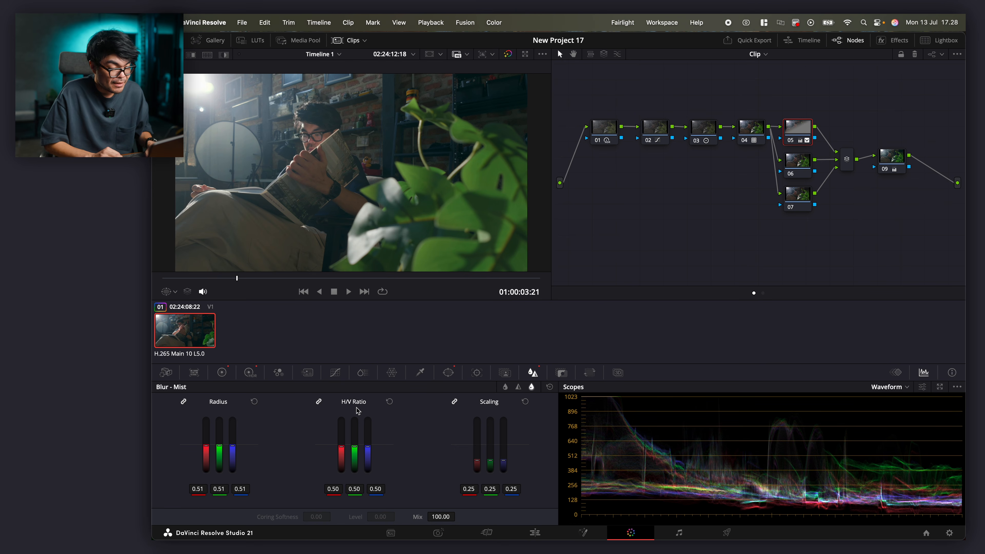
# - Darken the foreground plant on node 07 using a gradient window rotated about 125° with softness about 8.8 and HDR global exposure -0.74
pyautogui.click(789, 204)
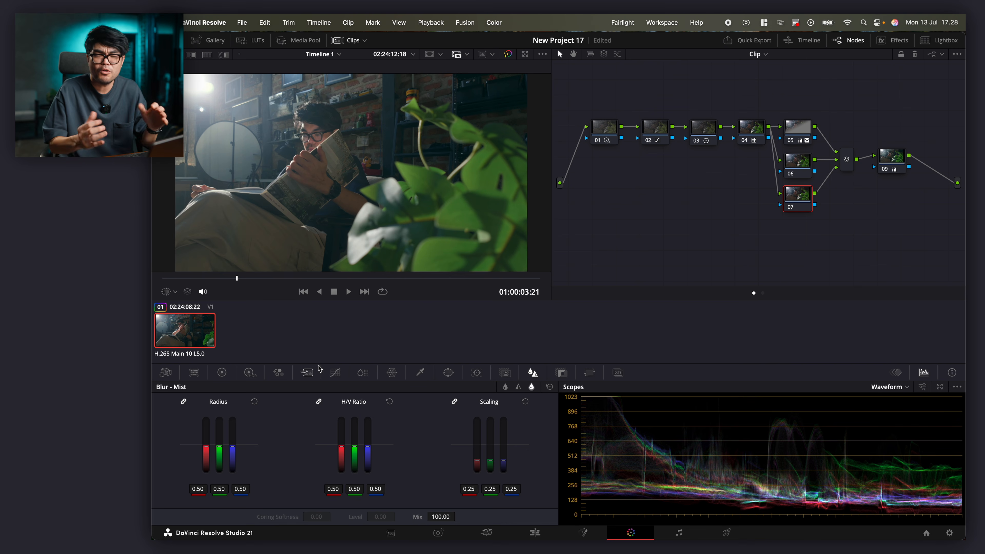
pyautogui.click(448, 372)
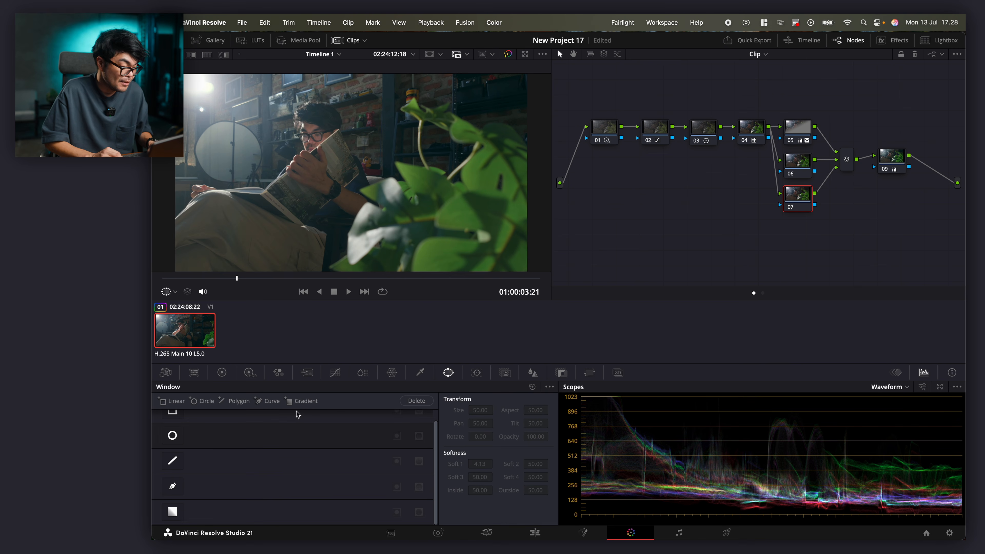
pyautogui.click(173, 512)
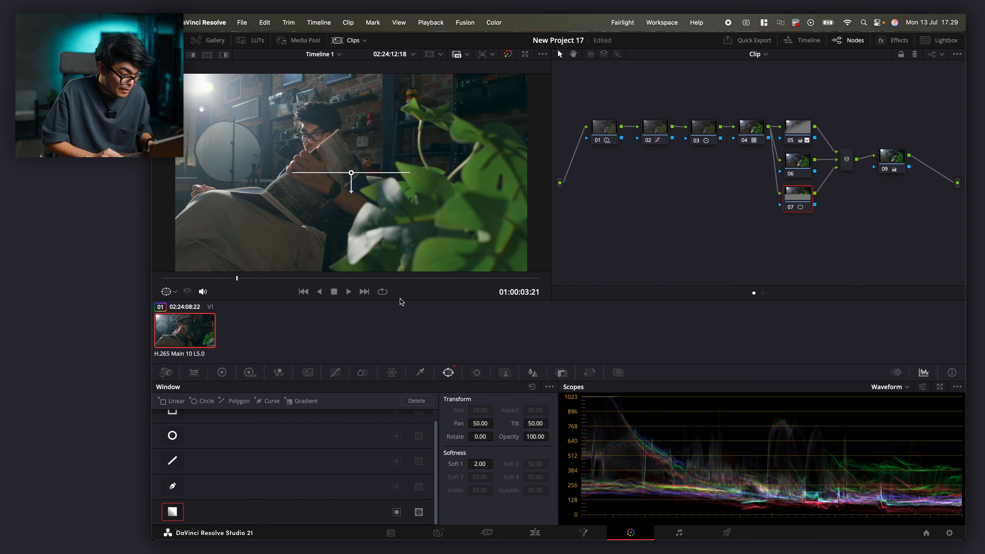
pyautogui.moveTo(351, 173); pyautogui.dragTo(396, 133)
pyautogui.moveTo(465, 181); pyautogui.dragTo(427, 205)
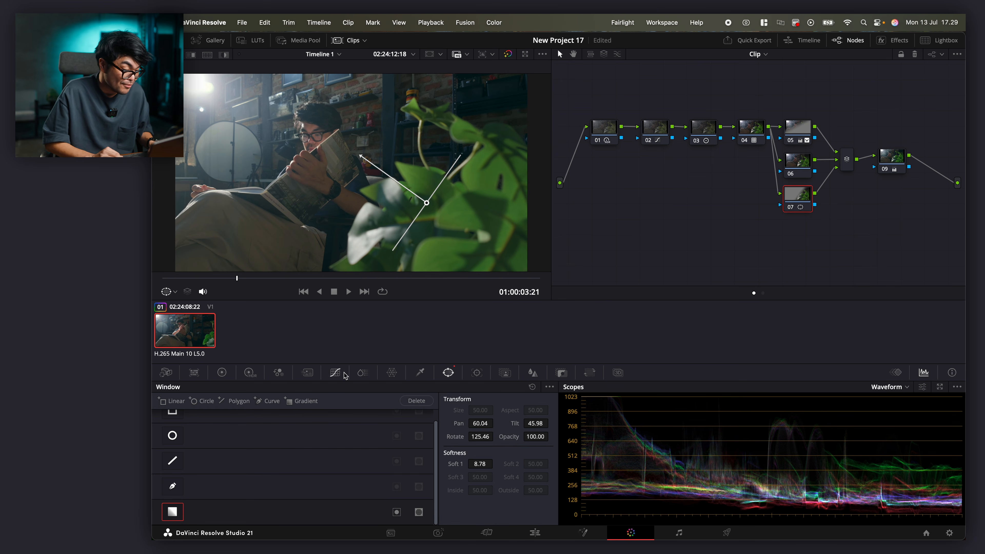
pyautogui.click(249, 372)
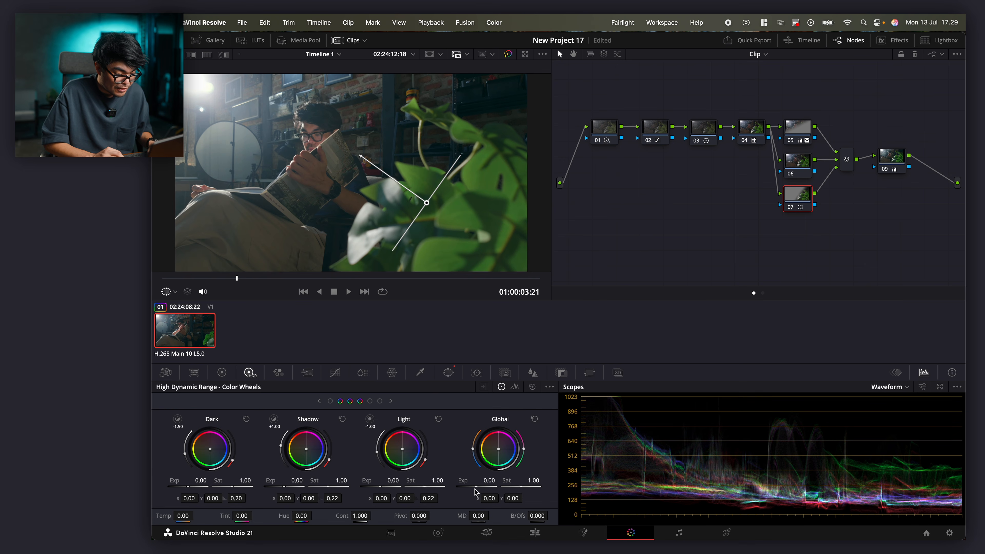
pyautogui.moveTo(478, 486); pyautogui.dragTo(470, 486)
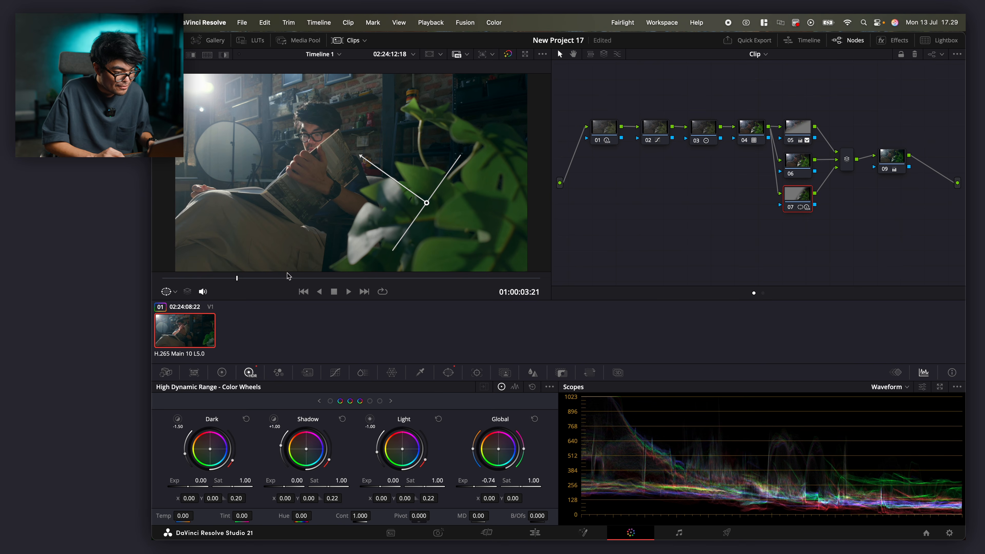
# - At 01:00:03:00, add a tilted oval window on node 06 around the seated man's head and torso, with softness about 22
pyautogui.moveTo(240, 277); pyautogui.dragTo(220, 280)
pyautogui.click(794, 158)
pyautogui.click(447, 372)
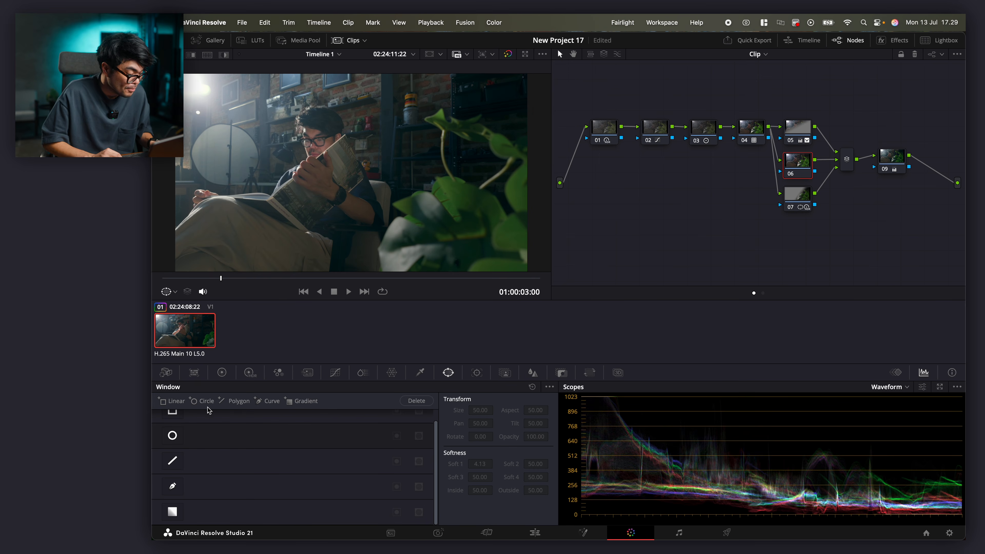
pyautogui.click(202, 402)
pyautogui.moveTo(415, 130); pyautogui.dragTo(401, 145)
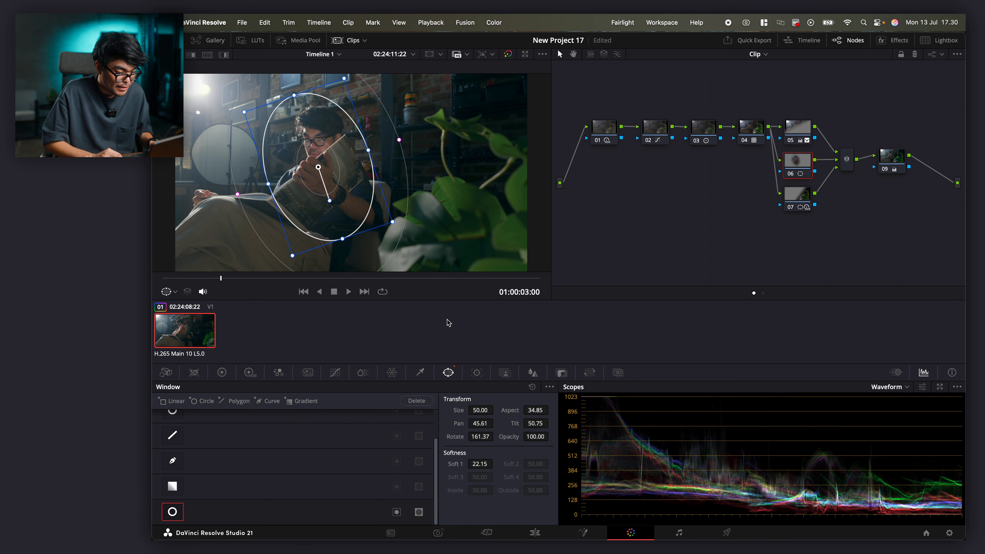
# - Track node 06's window forward and in reverse using pan, tilt and zoom, with rotate and 3D turned off
pyautogui.click(477, 373)
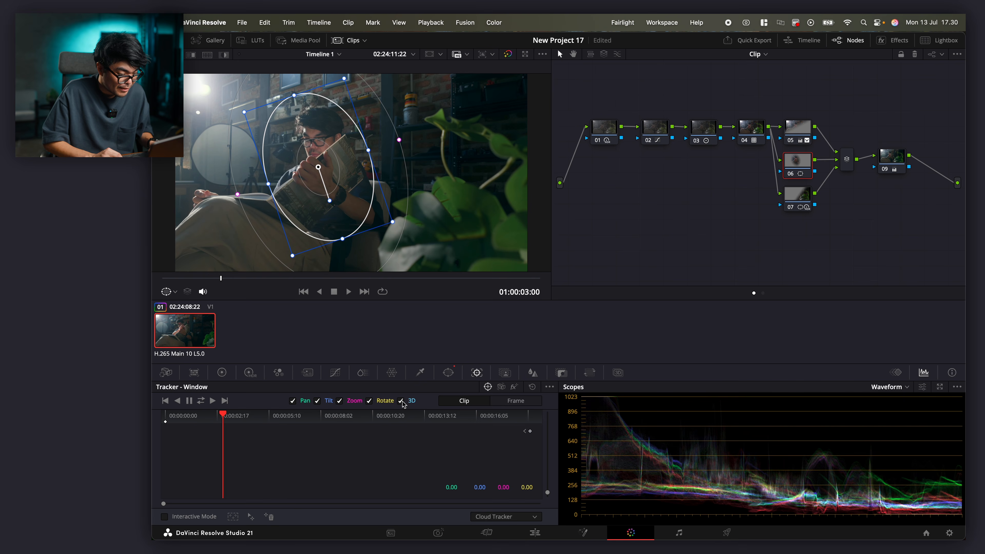
pyautogui.click(368, 401)
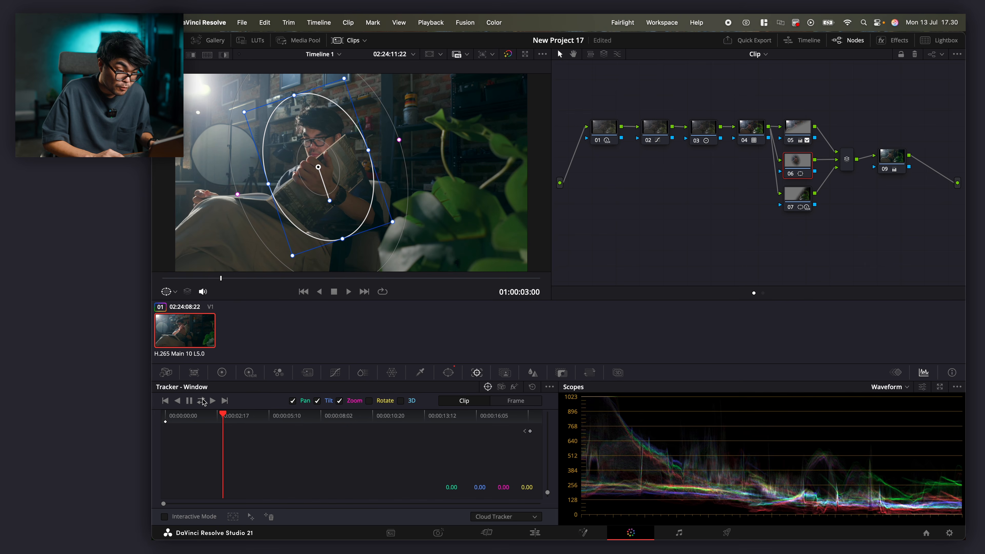
pyautogui.click(202, 401)
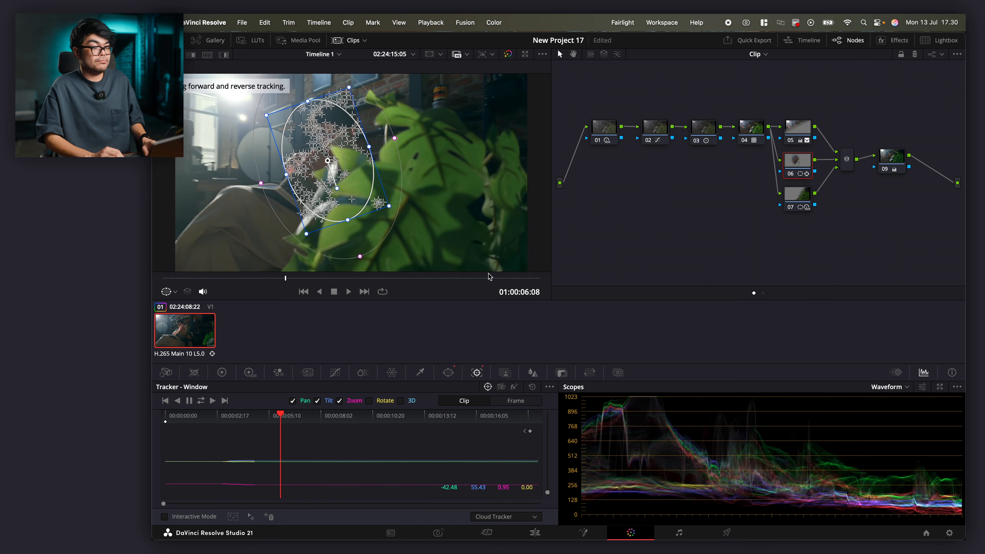
# - Brighten the tracked subject on node 06 with an HDR global exposure of 0.25
pyautogui.click(230, 372)
pyautogui.click(250, 373)
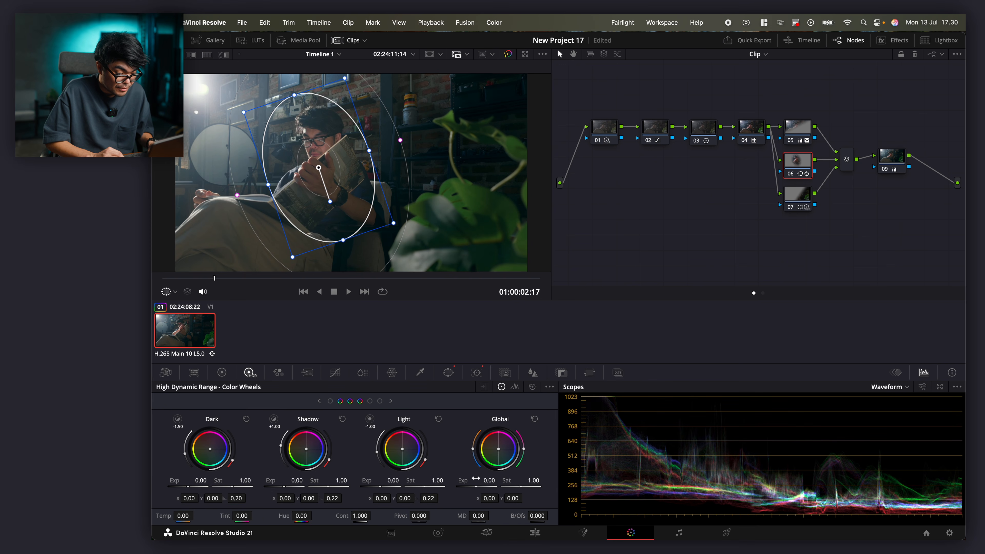
pyautogui.moveTo(489, 480); pyautogui.dragTo(497, 480)
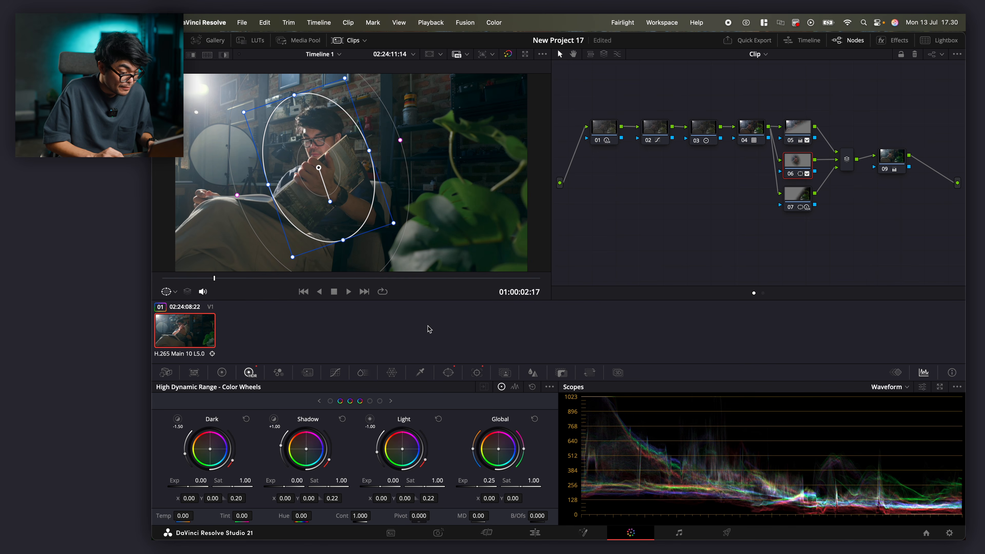
# - Set node 06's temperature to 100 and tint to 6.50, and nudge its oval window slightly upward
pyautogui.click(222, 372)
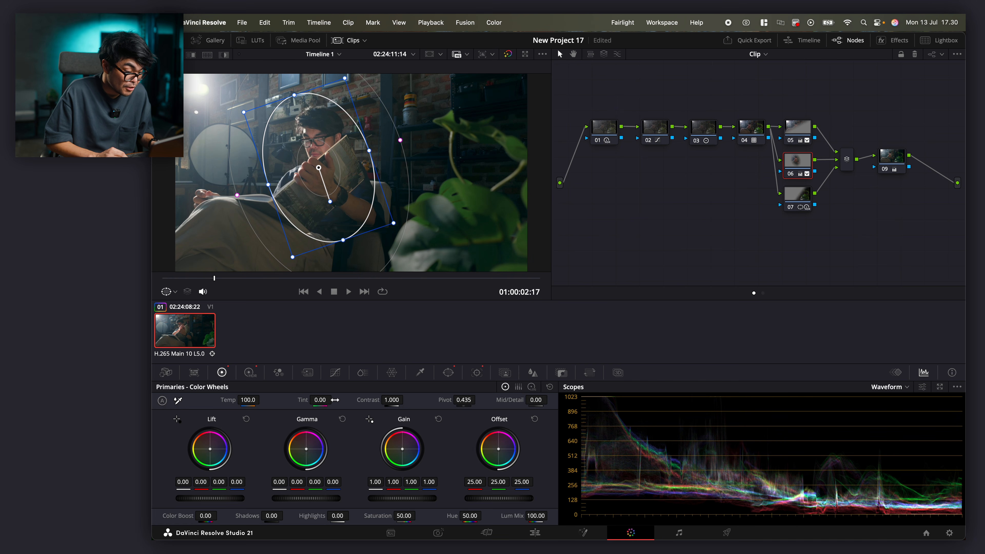
pyautogui.moveTo(320, 399); pyautogui.dragTo(319, 400)
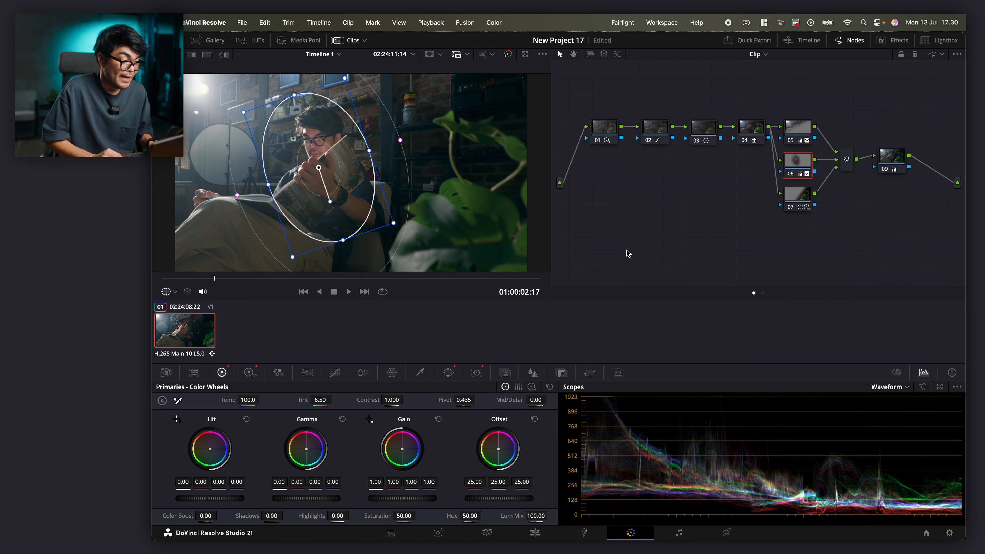
pyautogui.moveTo(341, 180); pyautogui.dragTo(343, 177)
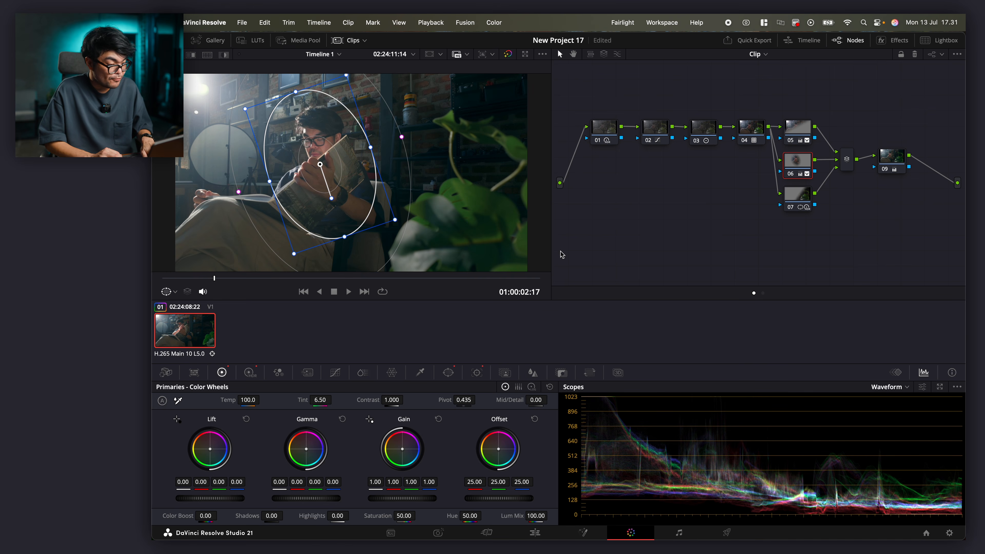
# - Compare the clip with all grades bypassed and re-enabled, selecting node 09
pyautogui.hotkey('shift', 'd')
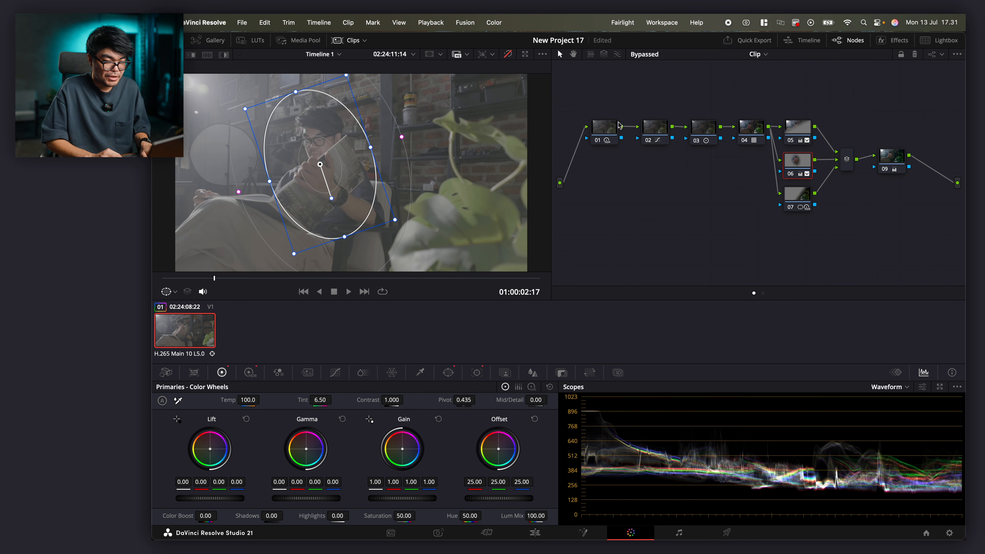
pyautogui.click(890, 162)
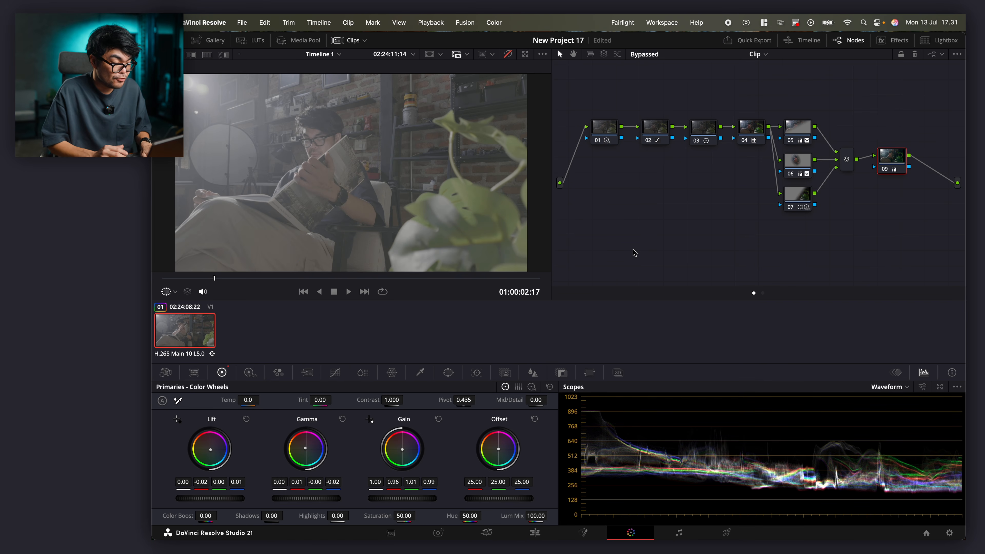
pyautogui.hotkey('shift', 'd')
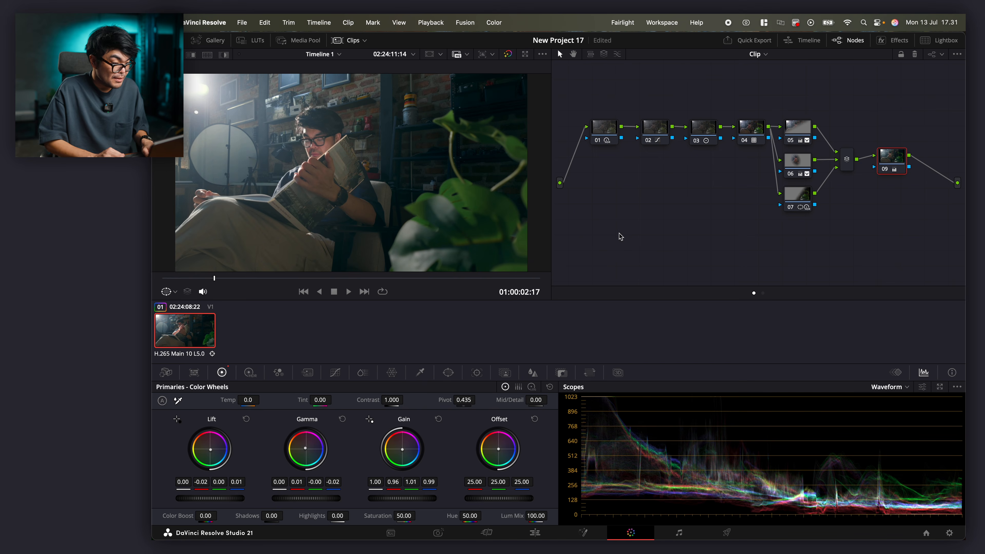
# - Disable the Rec.709 LUT on node 04 and reset the grade on node 09
pyautogui.press('super+f')
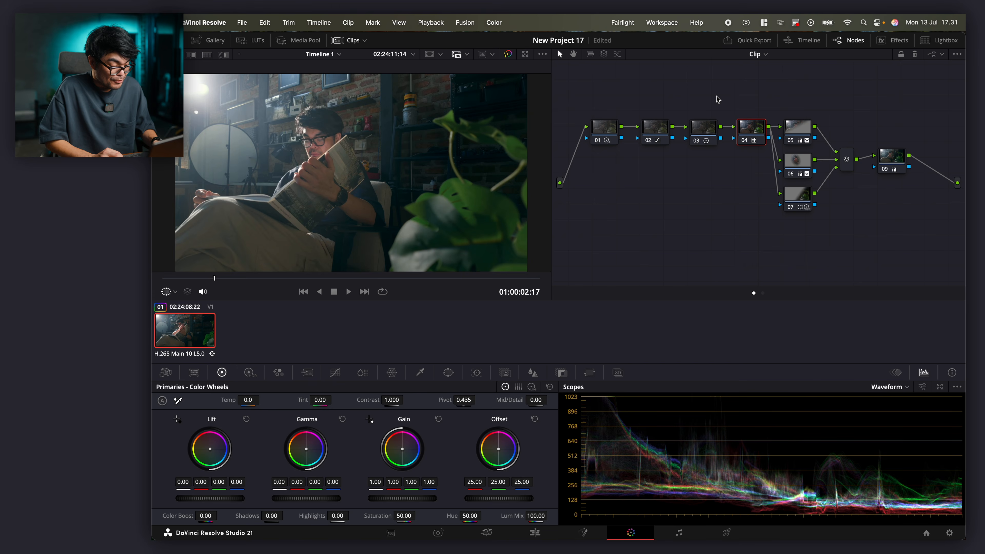
pyautogui.hotkey('ctrl', 'd')
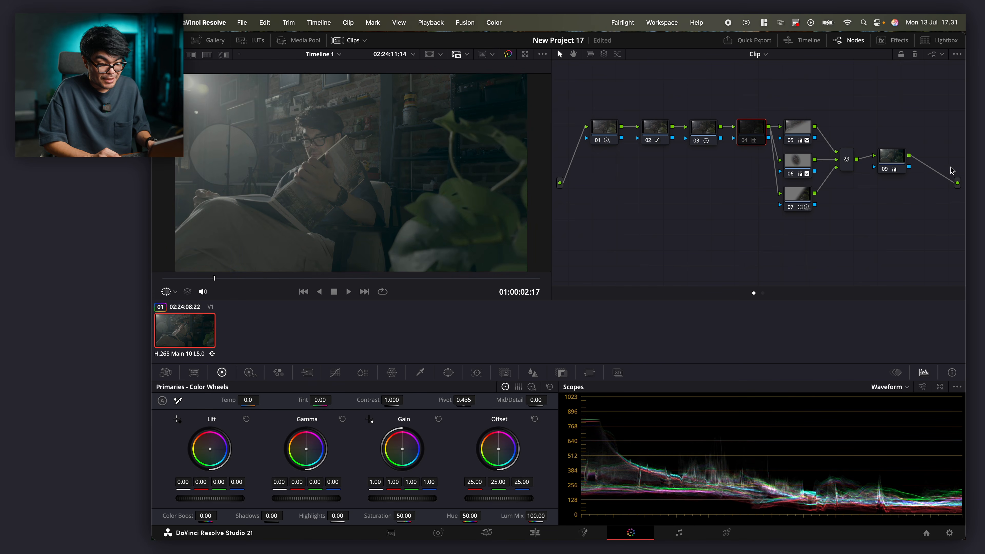
pyautogui.click(891, 159)
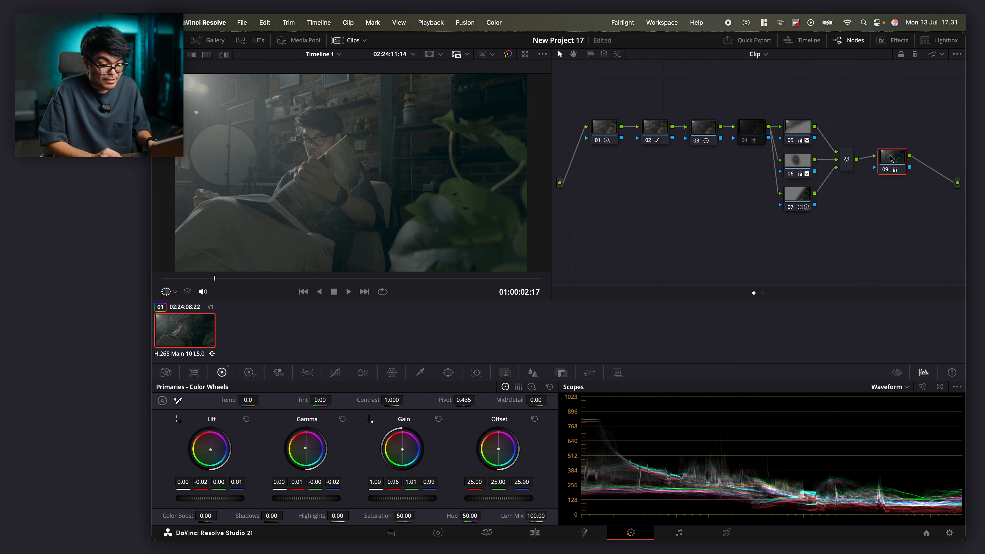
pyautogui.rightClick(890, 159)
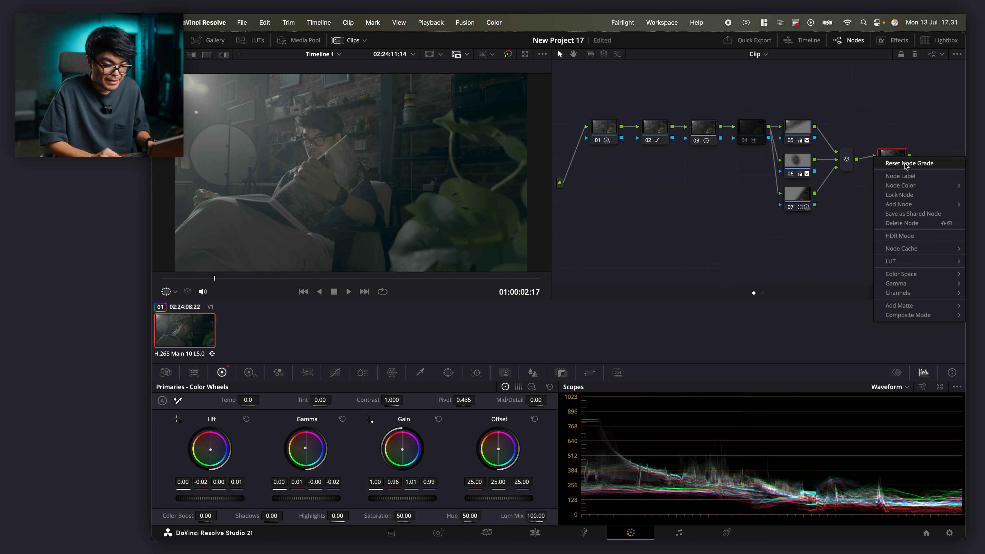
pyautogui.click(906, 165)
# - Open the D-LOG 2 LUT collection and apply the DJI D-LOG 2 RYUJIN LUT to node 09
pyautogui.click(254, 40)
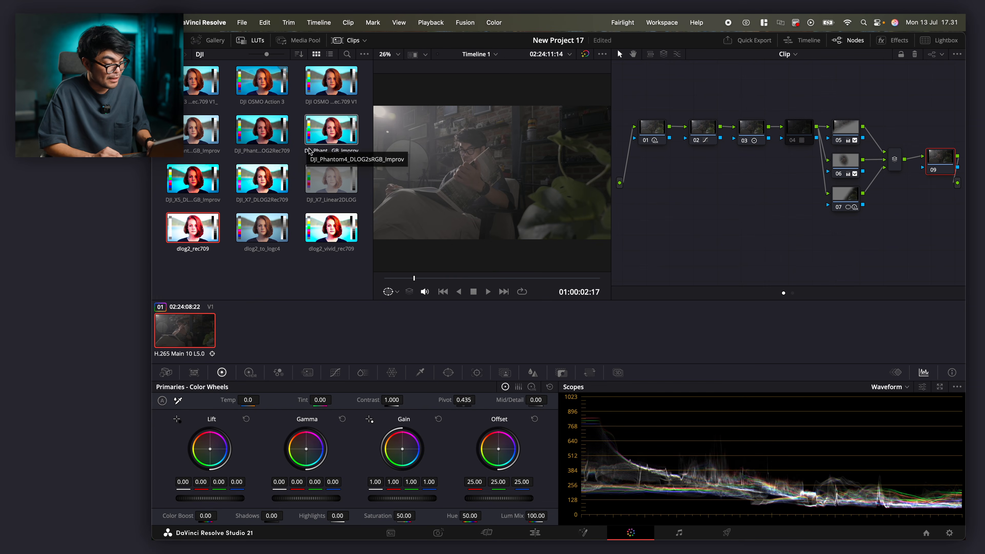
pyautogui.scroll(-5, 288, 212)
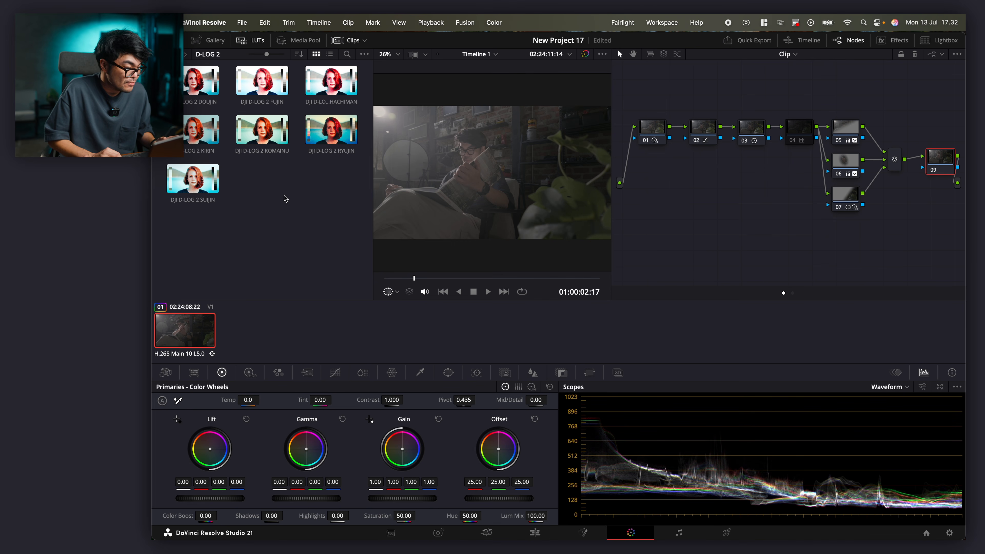
pyautogui.doubleClick(333, 137)
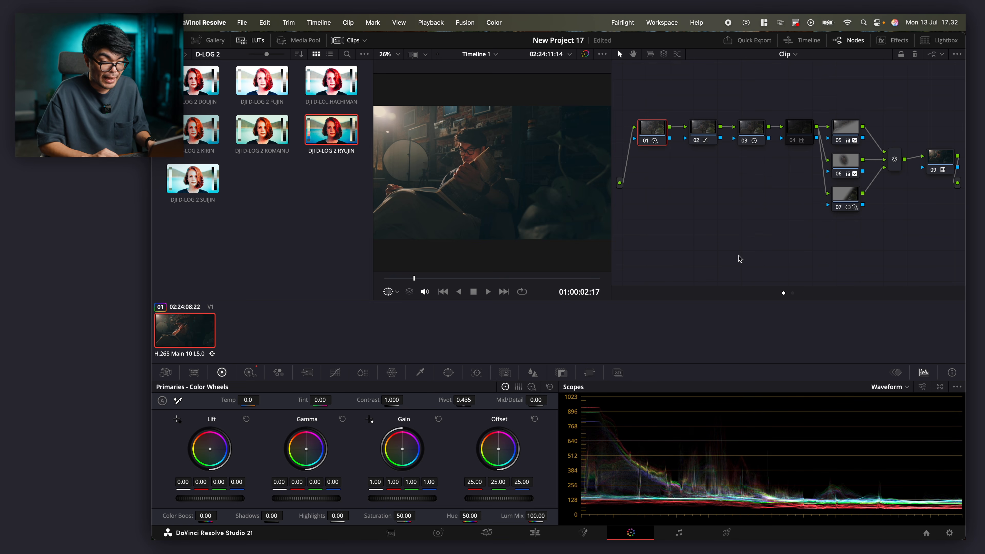
# - Compare the image with node 09's creative LUT disabled and re-enabled, and select node 01
pyautogui.click(940, 161)
pyautogui.press('super+d')
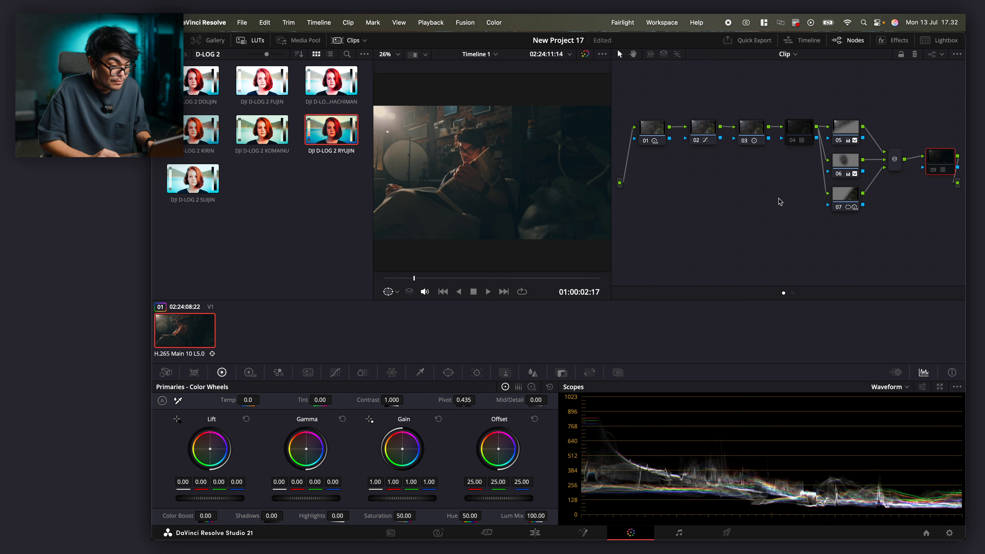
pyautogui.press('super+d')
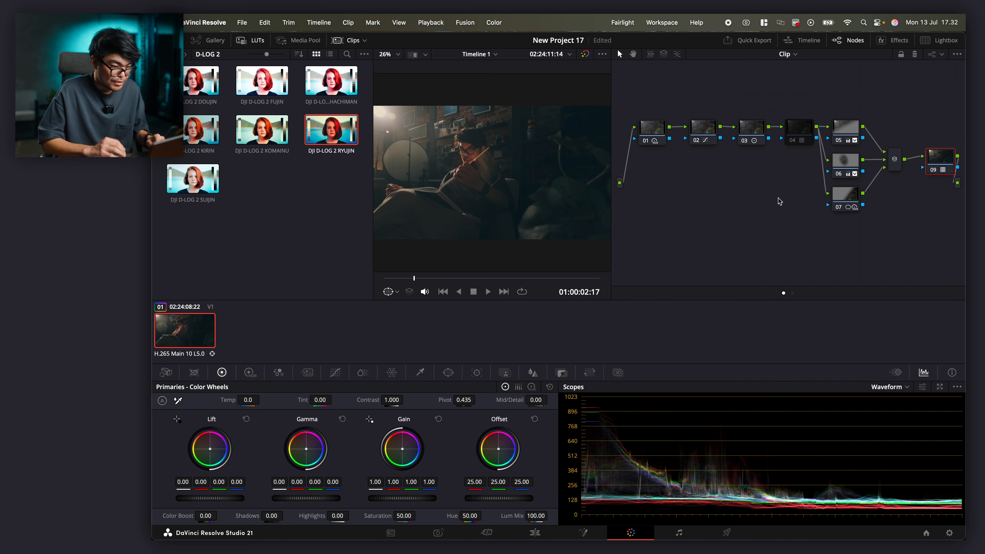
pyautogui.click(661, 136)
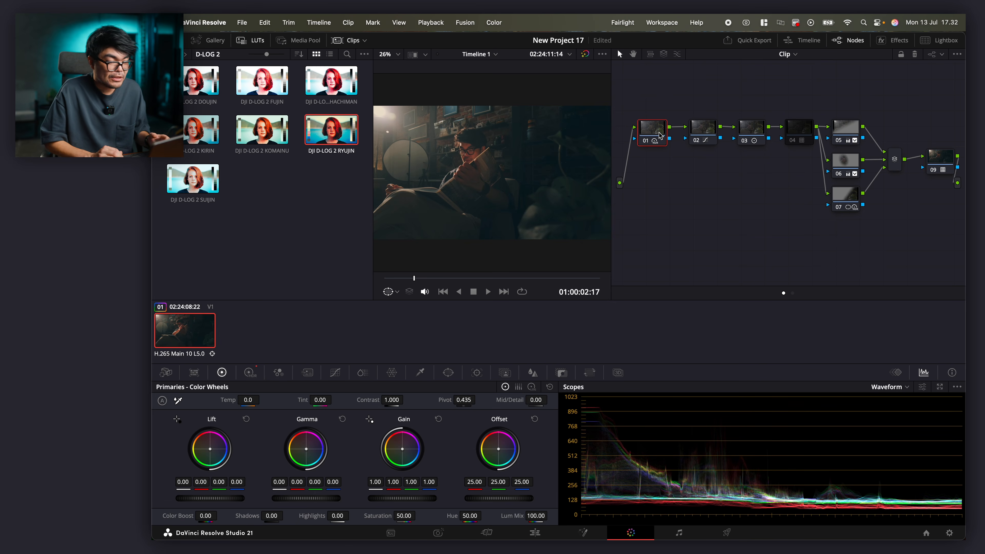
# - Set the temperature and tint on the subject's windowed node 06 back to 0
pyautogui.click(853, 165)
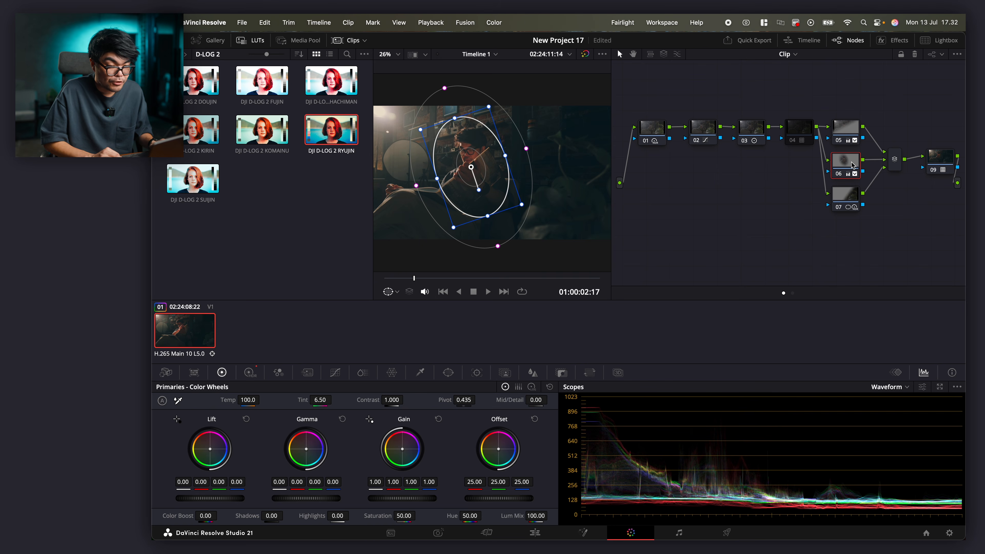
pyautogui.doubleClick(248, 400)
pyautogui.write('0.0')
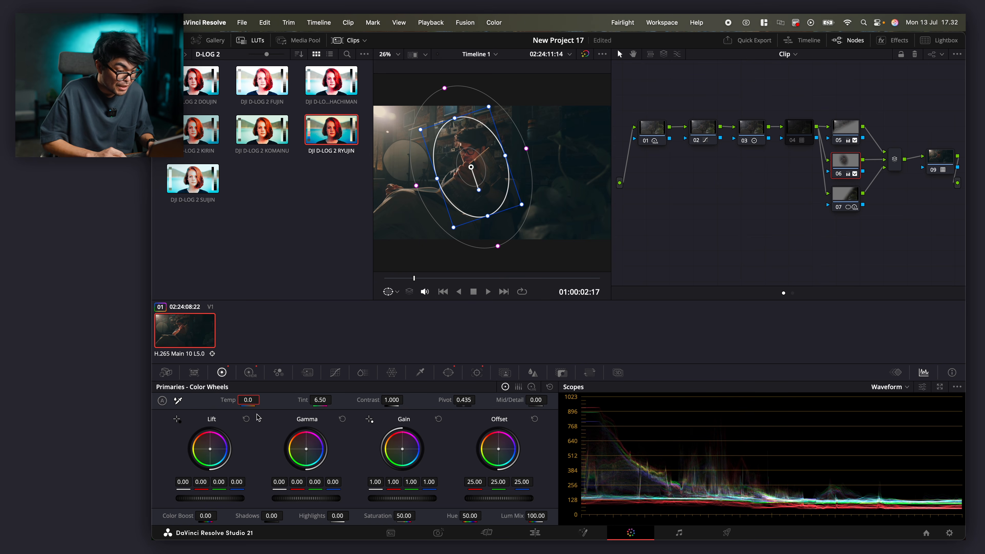
pyautogui.press('Return')
pyautogui.click(320, 401)
pyautogui.write('0')
pyautogui.press('Return')
# - Set the HDR global exposure on node 01 to -0.64
pyautogui.click(653, 129)
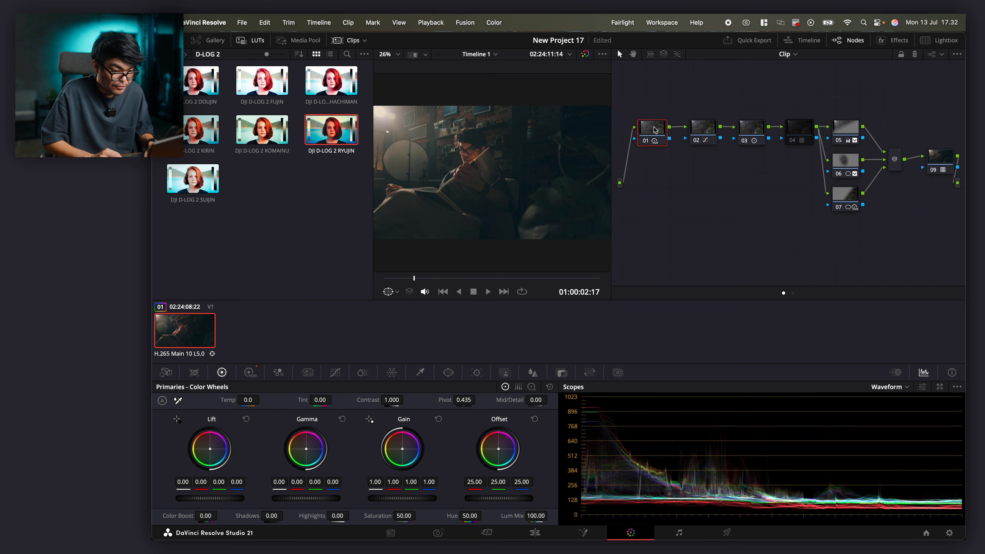
pyautogui.click(250, 372)
pyautogui.moveTo(465, 484); pyautogui.dragTo(471, 485)
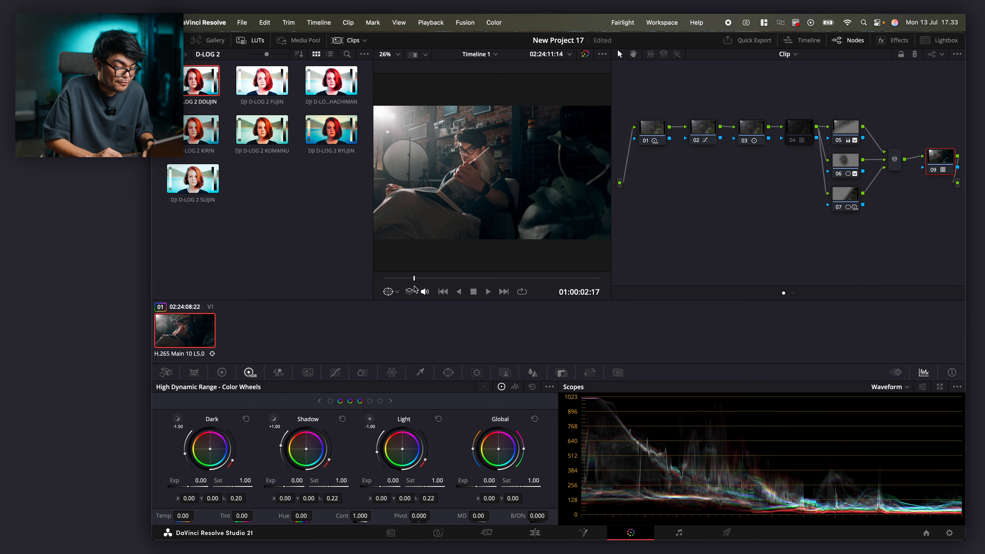
# - Move the playhead back to 01:00:01:01 and apply the DJI D-LOG 2 FUJIN LUT to node 09
pyautogui.moveTo(416, 285)
pyautogui.mouseDown()
pyautogui.moveTo(439, 284)
pyautogui.moveTo(396, 289)
pyautogui.mouseUp()
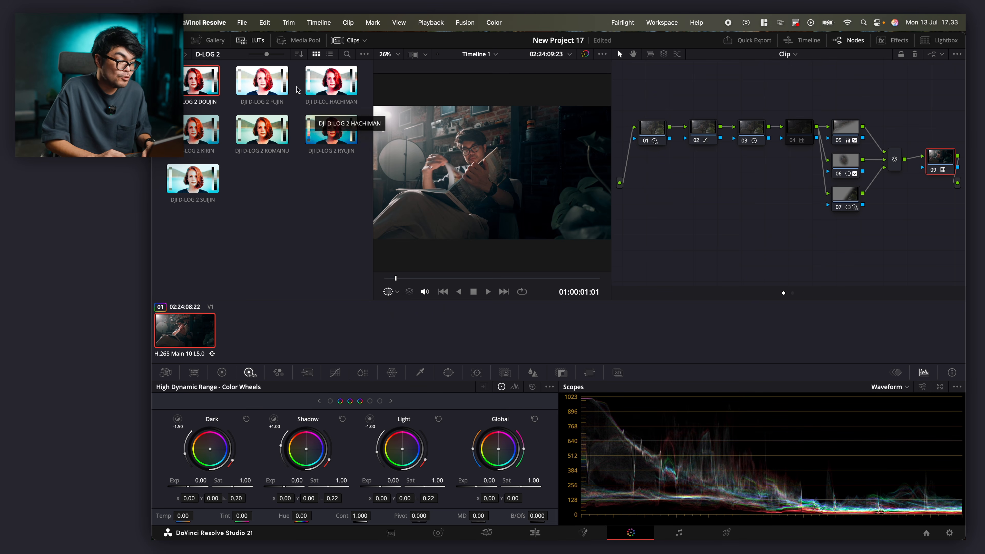
pyautogui.click(273, 89)
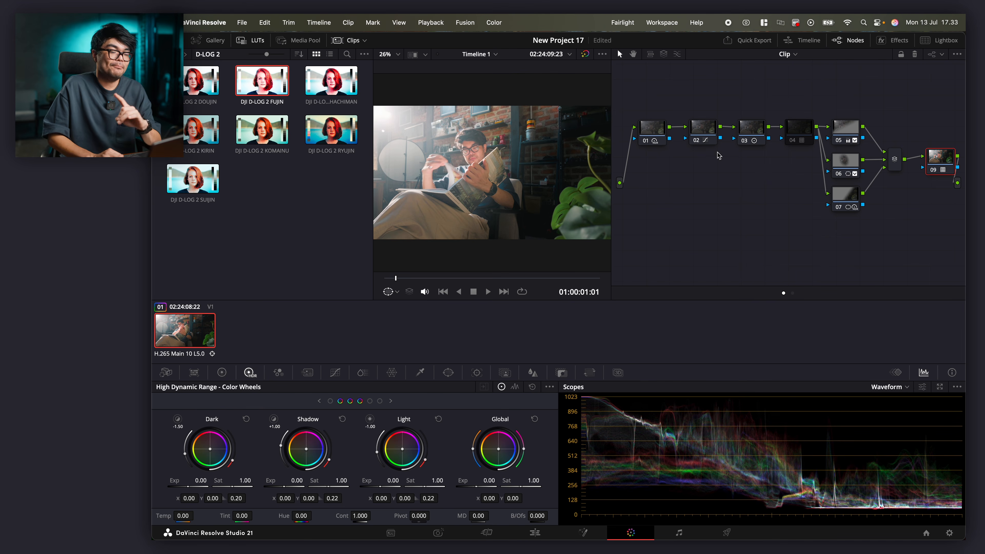
# - Lower node 01's HDR global exposure to -0.99 and select node 09 again
pyautogui.click(658, 134)
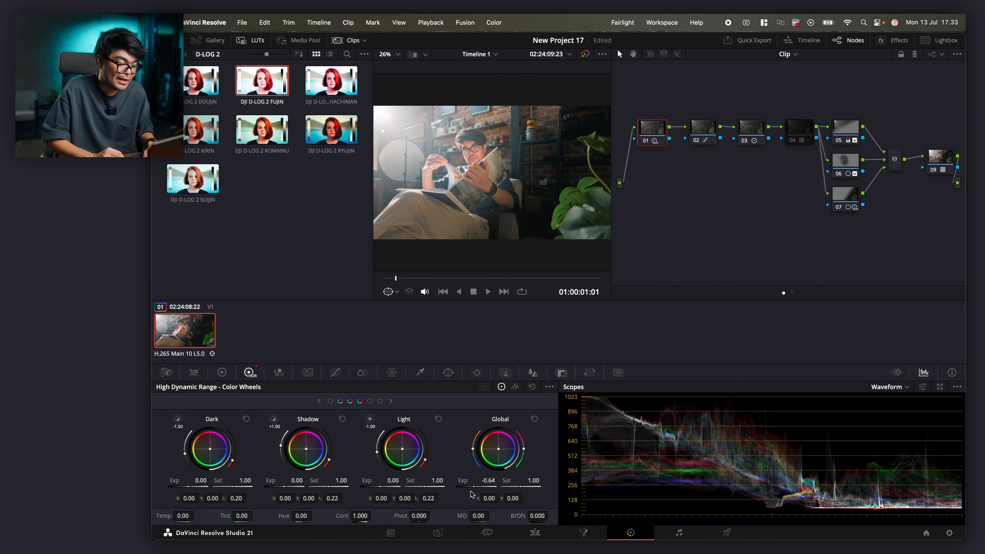
pyautogui.moveTo(473, 484); pyautogui.dragTo(456, 484)
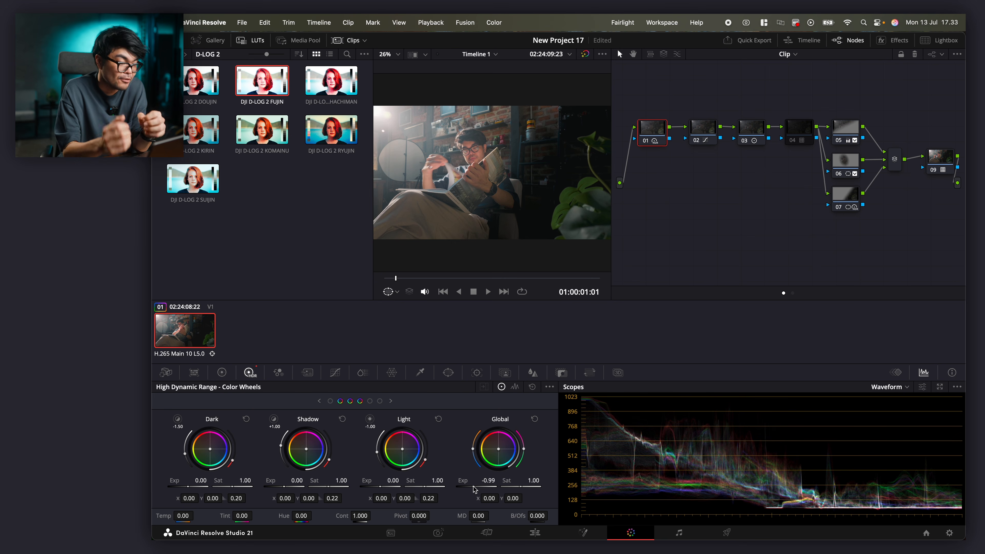
pyautogui.click(940, 159)
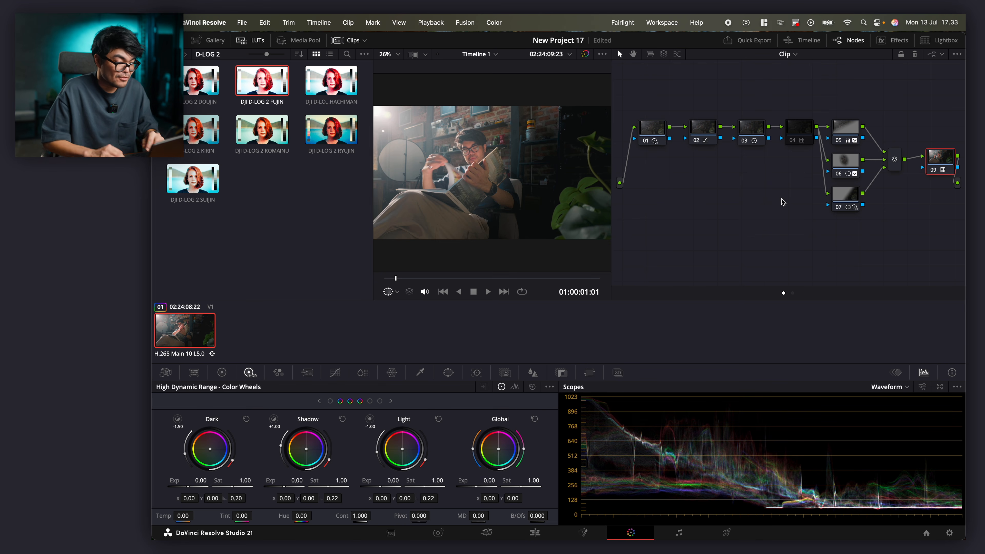